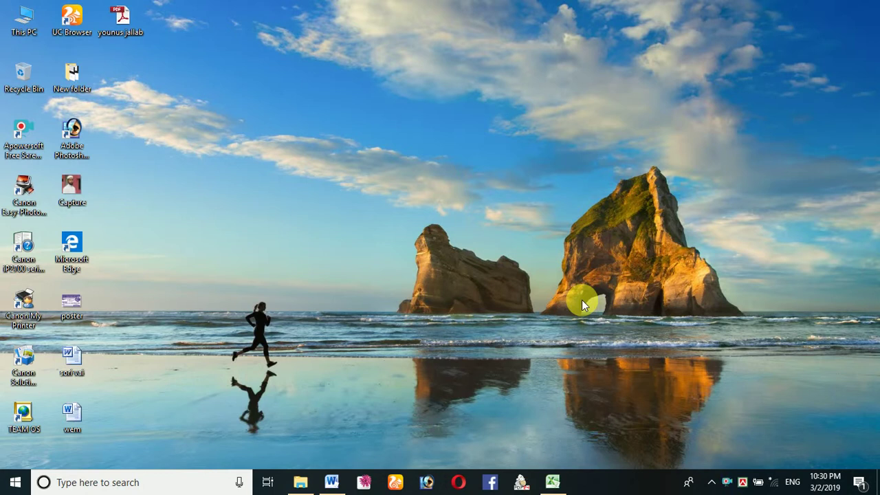
# Step: Switch to the Excel workbook 123 and look over the result sheet's student names, subject columns, Total and Grede headings
pyautogui.click(552, 482)
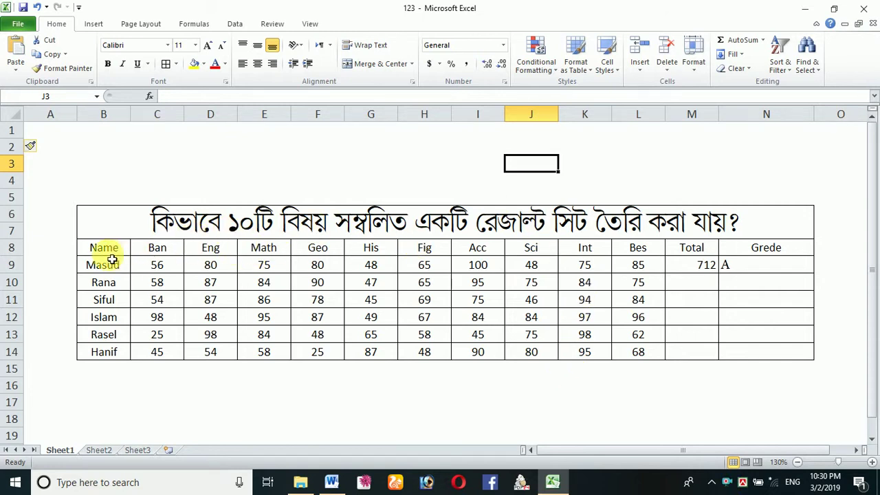
pyautogui.moveTo(103, 265); pyautogui.dragTo(108, 344)
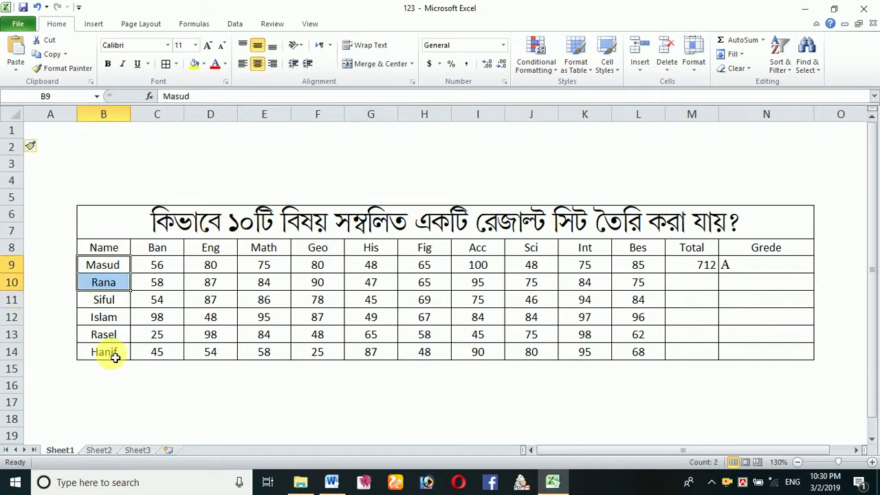
pyautogui.click(141, 414)
pyautogui.click(174, 253)
pyautogui.click(209, 250)
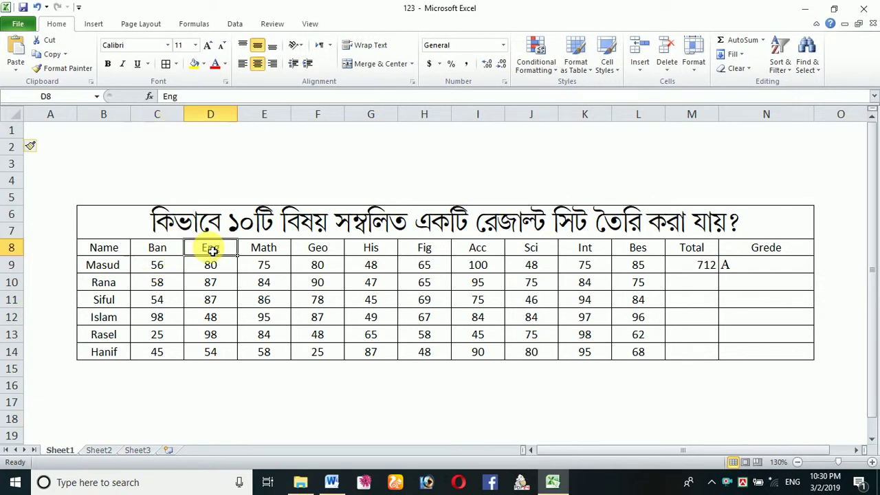
pyautogui.click(282, 264)
pyautogui.click(314, 254)
pyautogui.click(371, 252)
pyautogui.click(424, 249)
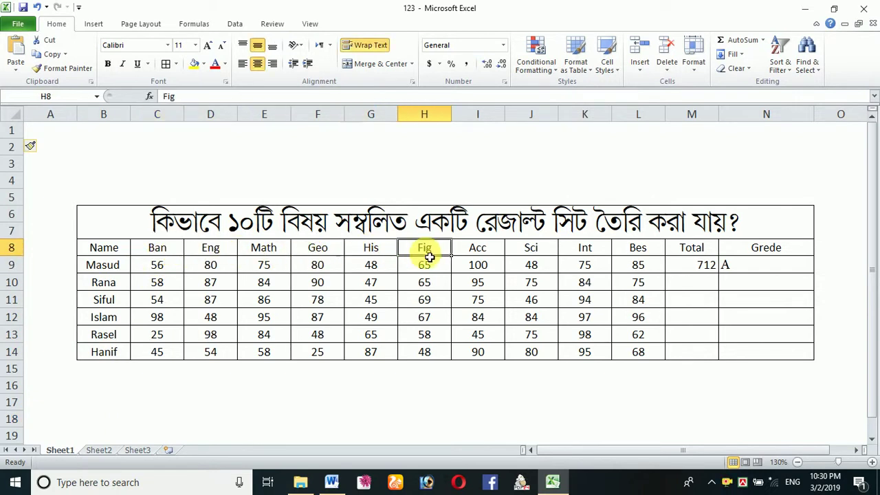
pyautogui.click(481, 251)
pyautogui.click(585, 249)
pyautogui.click(638, 251)
pyautogui.moveTo(643, 258); pyautogui.dragTo(644, 337)
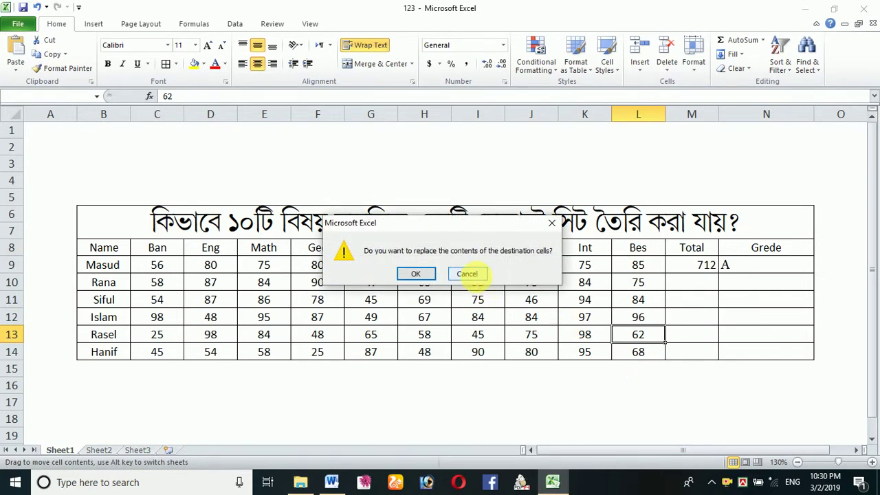
pyautogui.click(478, 278)
pyautogui.click(645, 416)
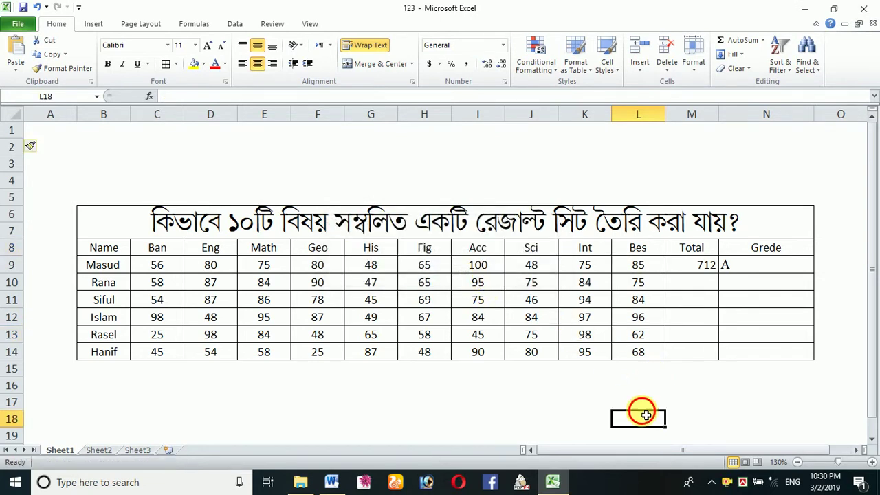
pyautogui.click(696, 248)
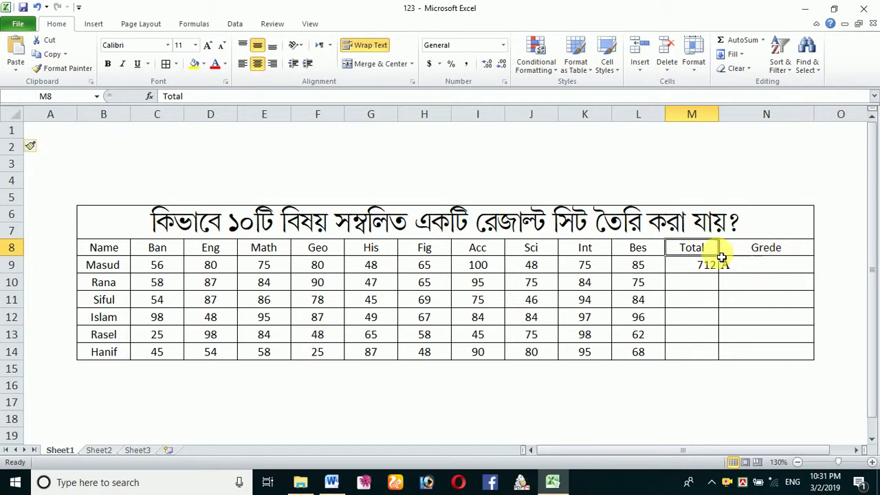
pyautogui.click(784, 257)
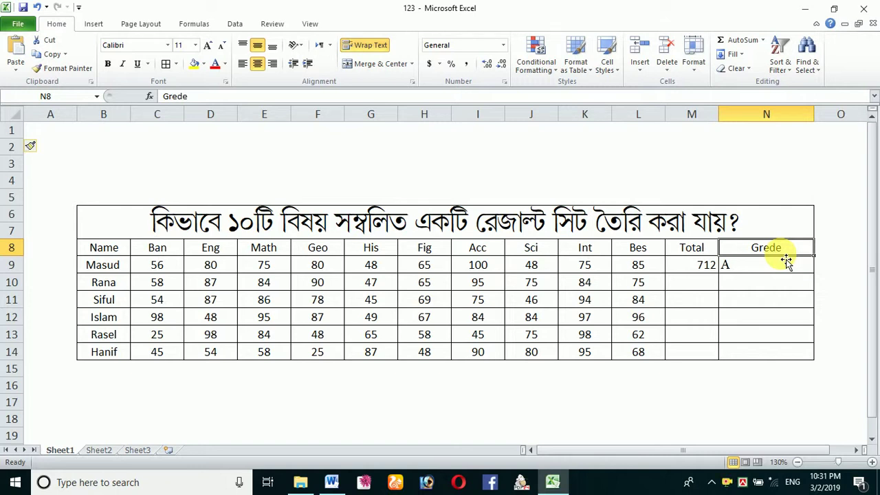
pyautogui.moveTo(98, 252); pyautogui.dragTo(621, 353)
pyautogui.click(639, 403)
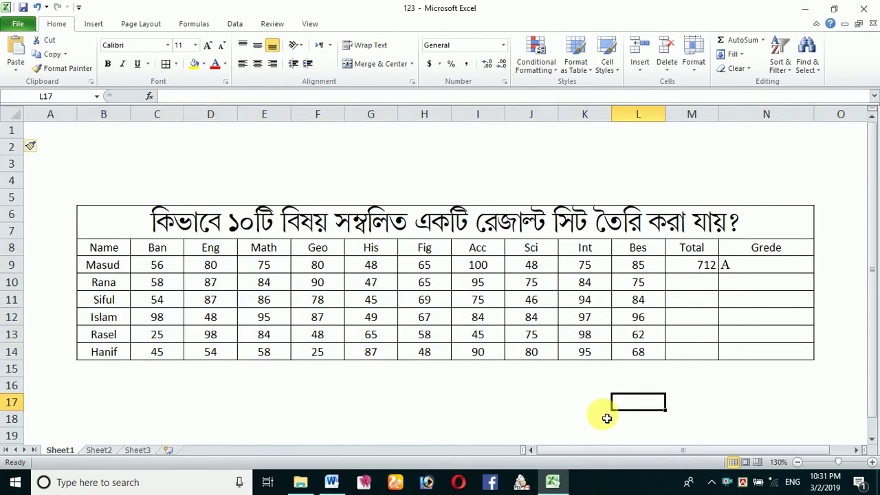
# Step: Clear the total in cell M9 and enter the formula =SUM(C9:L9) there instead
pyautogui.click(706, 267)
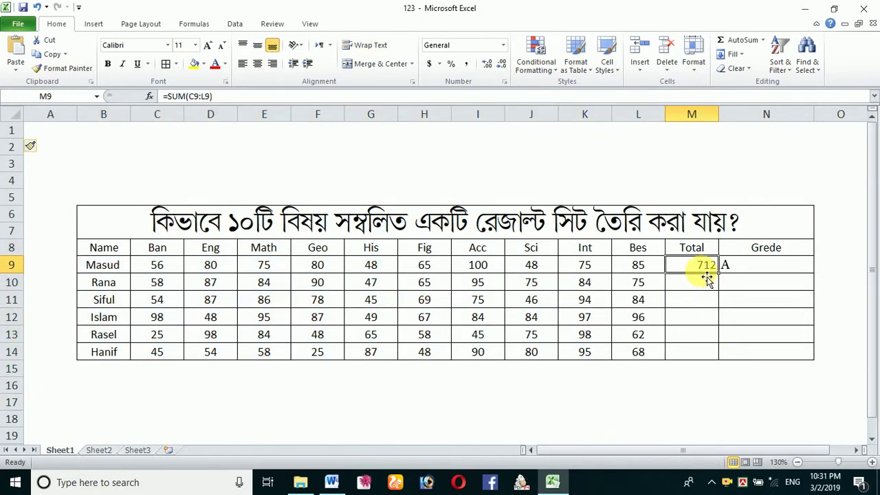
pyautogui.press('Delete')
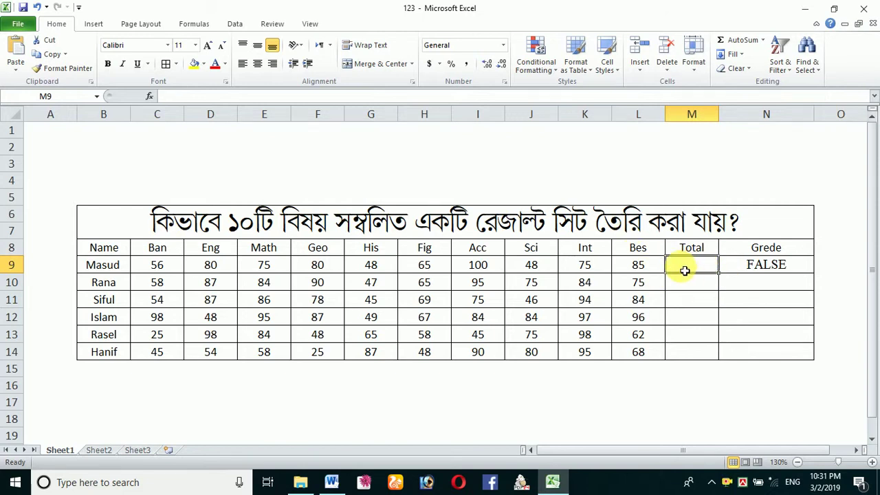
pyautogui.write('=')
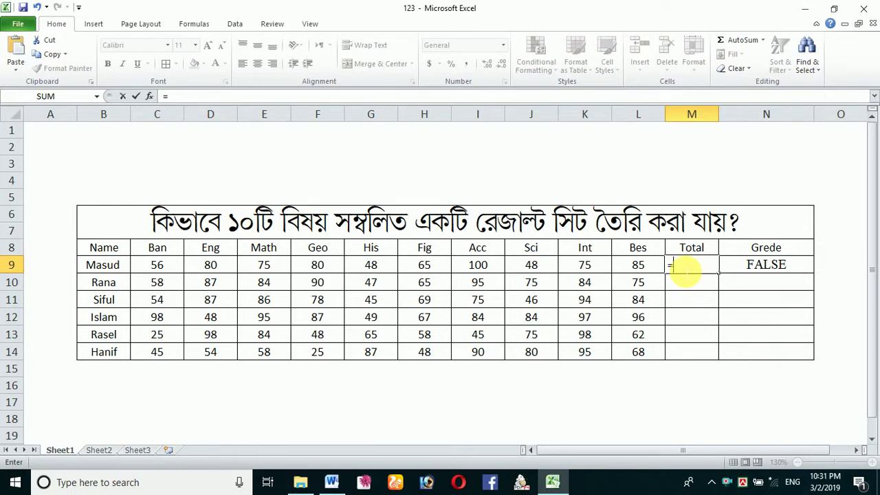
pyautogui.write('SU')
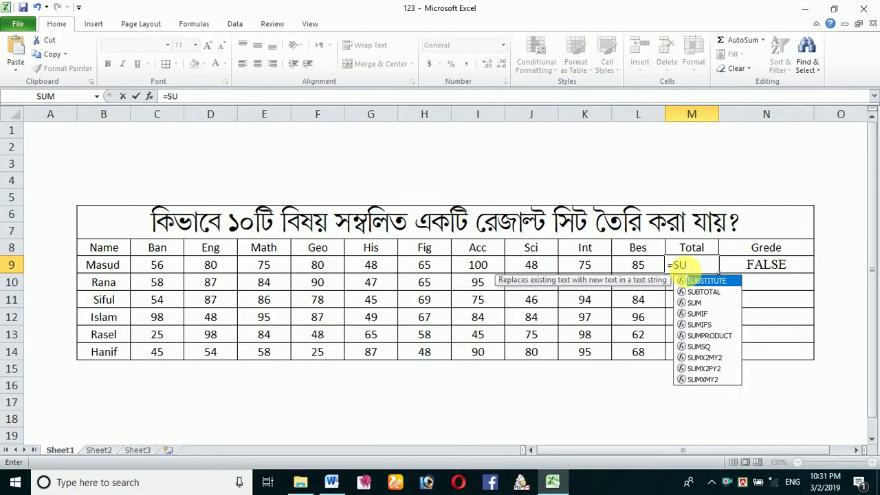
pyautogui.write('M(')
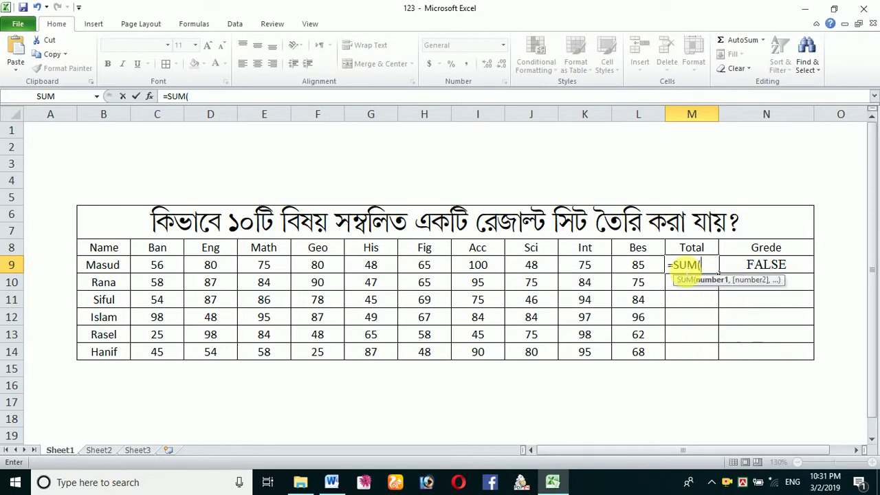
pyautogui.click(160, 268)
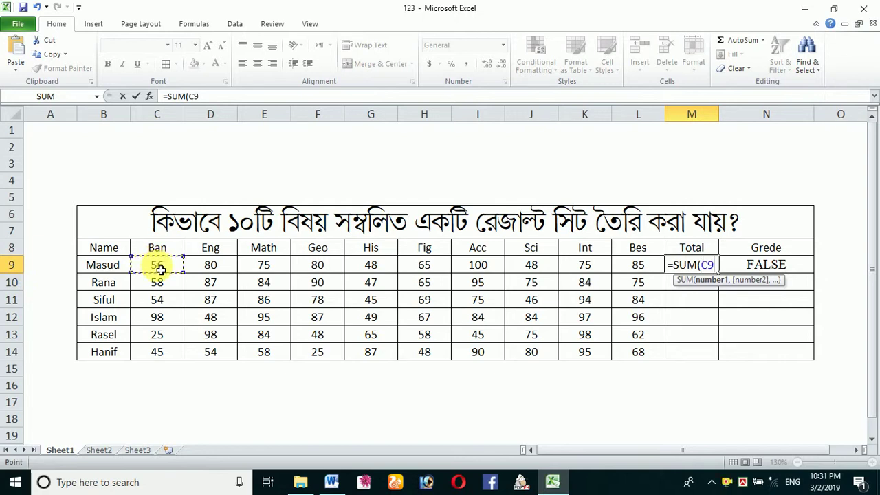
pyautogui.press('F8')
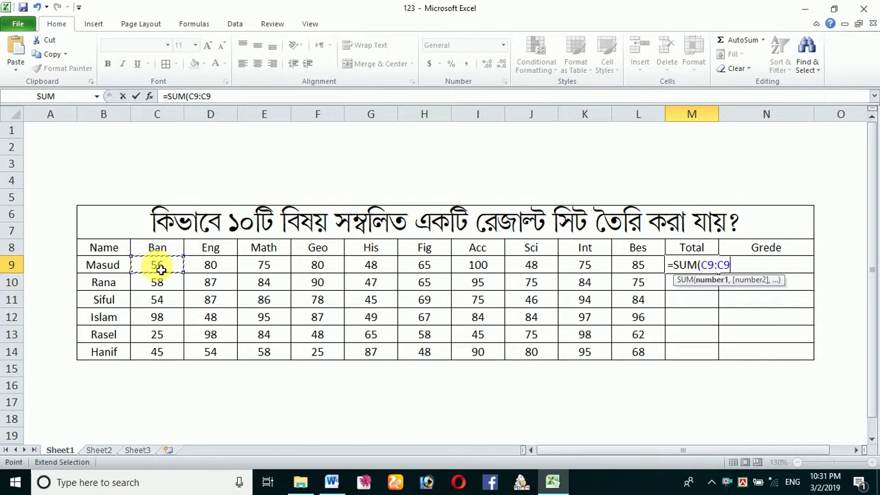
pyautogui.click(642, 273)
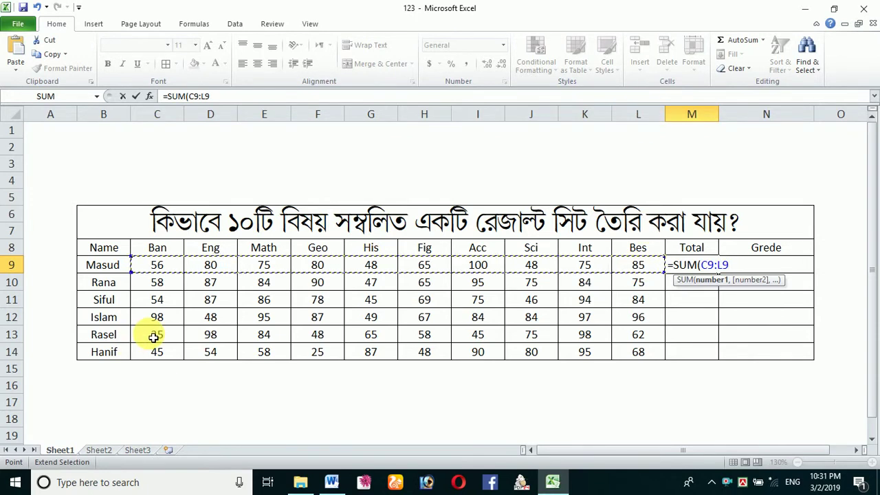
pyautogui.write('9')
pyautogui.press('BackSpace')
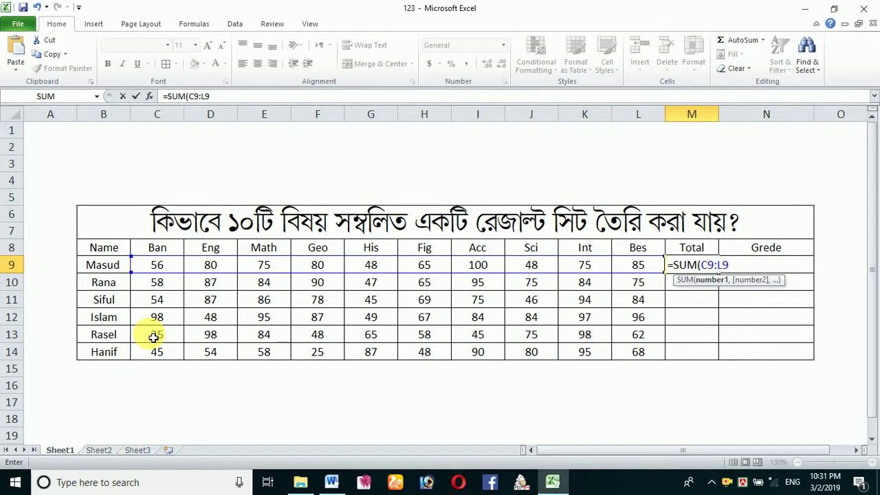
pyautogui.write(')')
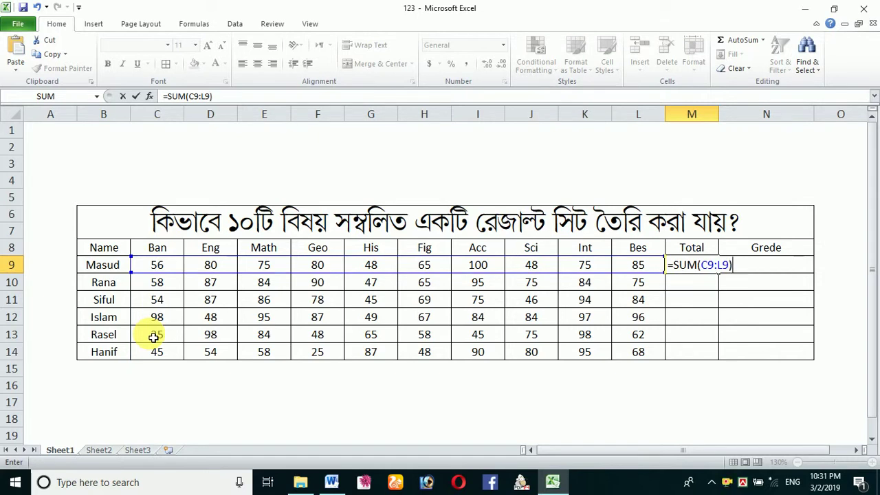
pyautogui.press('Return')
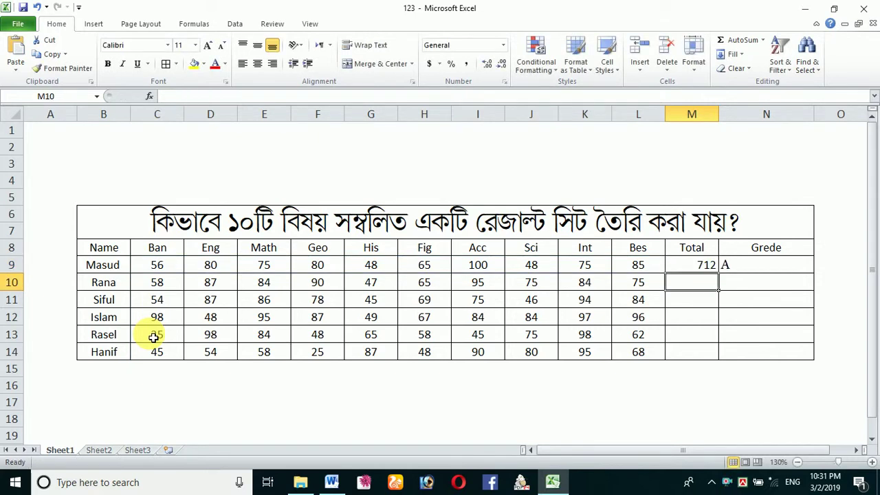
# Step: Fill the total formula from M9 down through M14 for the remaining students
pyautogui.moveTo(158, 266); pyautogui.dragTo(465, 269)
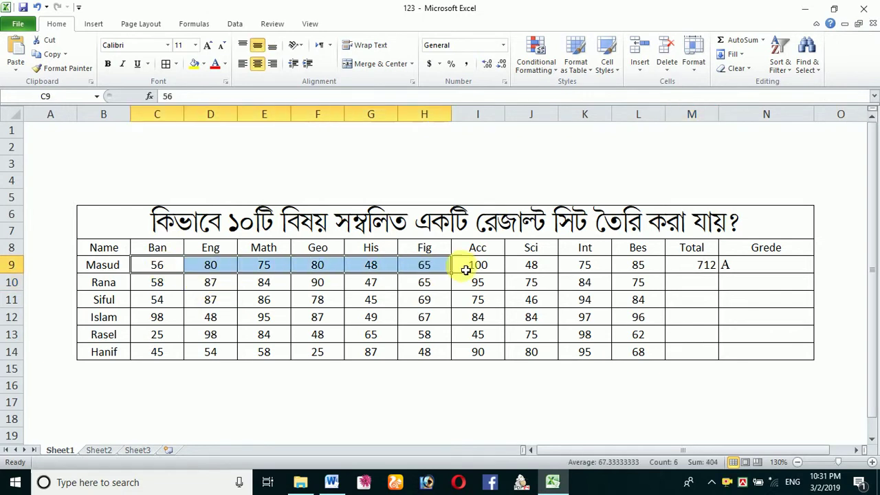
pyautogui.click(692, 270)
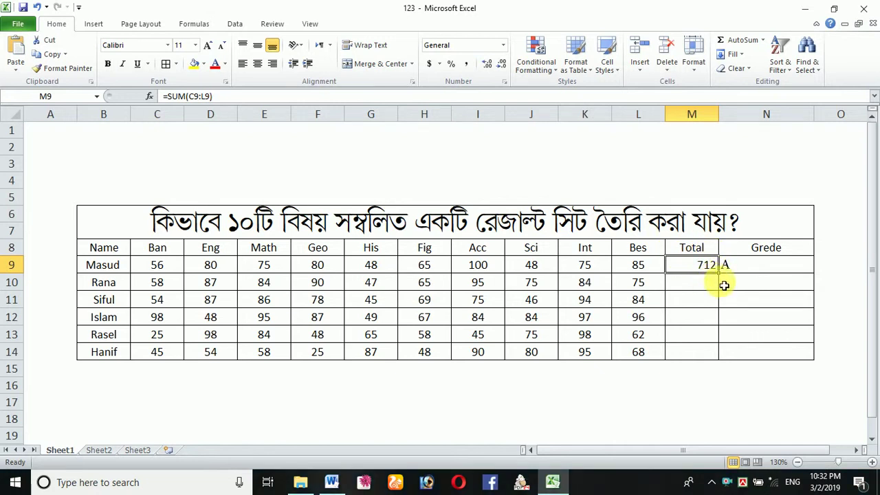
pyautogui.moveTo(722, 277); pyautogui.dragTo(721, 359)
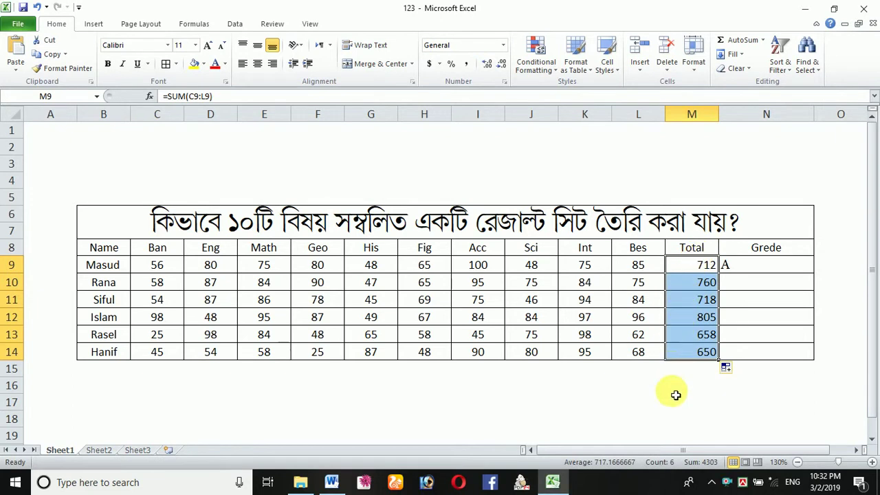
pyautogui.moveTo(648, 454)
pyautogui.mouseDown()
pyautogui.moveTo(674, 454)
pyautogui.moveTo(653, 454)
pyautogui.mouseUp()
# Step: Open the grade formula in N9 for editing and bring the text cursor back to just after its equals sign
pyautogui.click(748, 268)
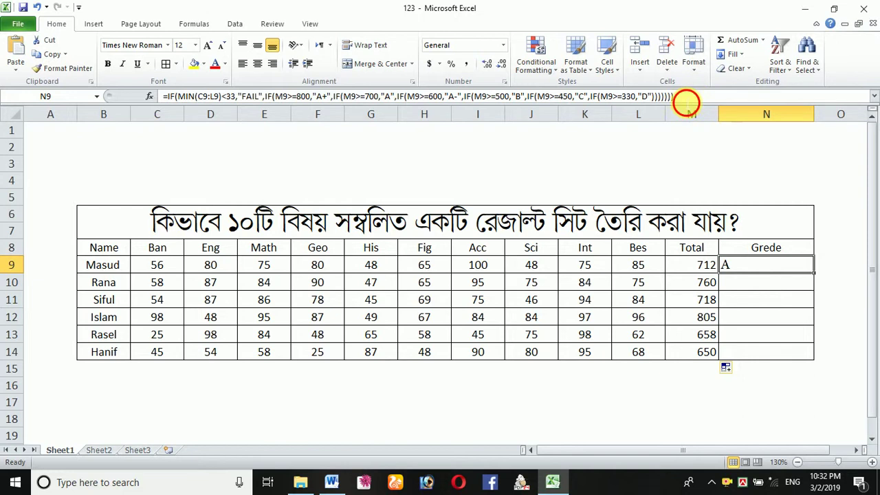
pyautogui.moveTo(675, 96); pyautogui.dragTo(165, 98)
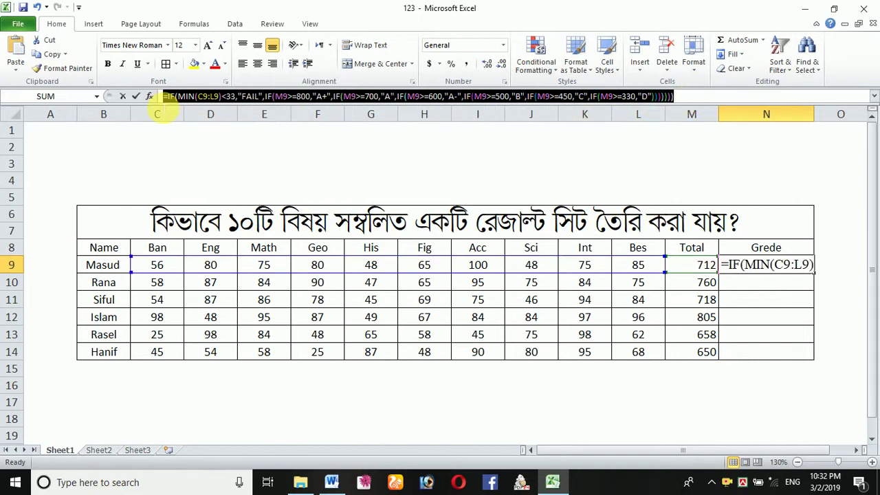
pyautogui.click(211, 163)
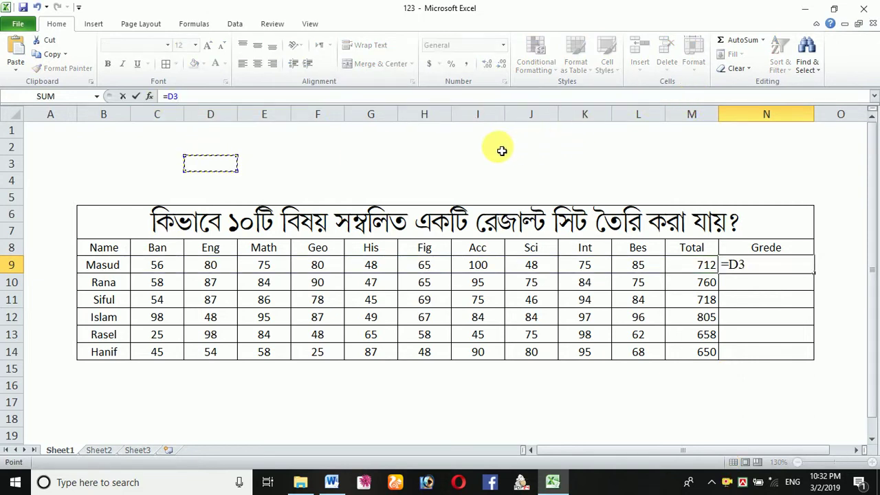
pyautogui.hotkey('ctrl', 'z')
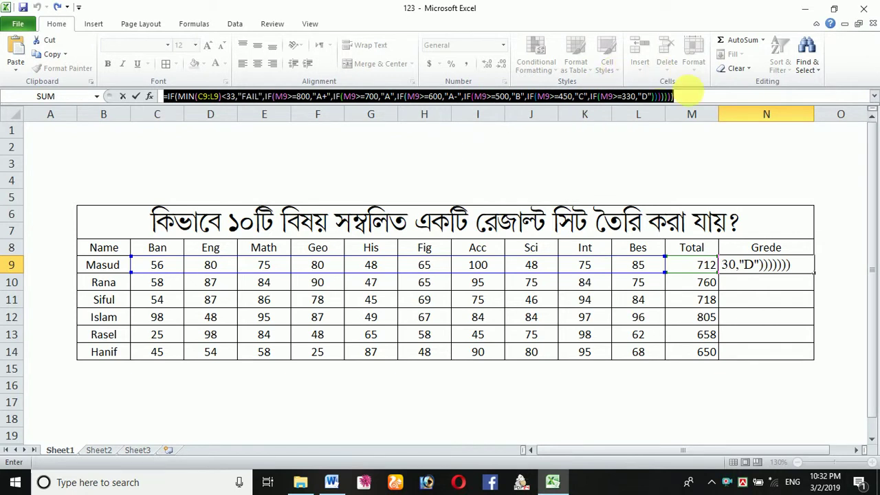
pyautogui.click(688, 97)
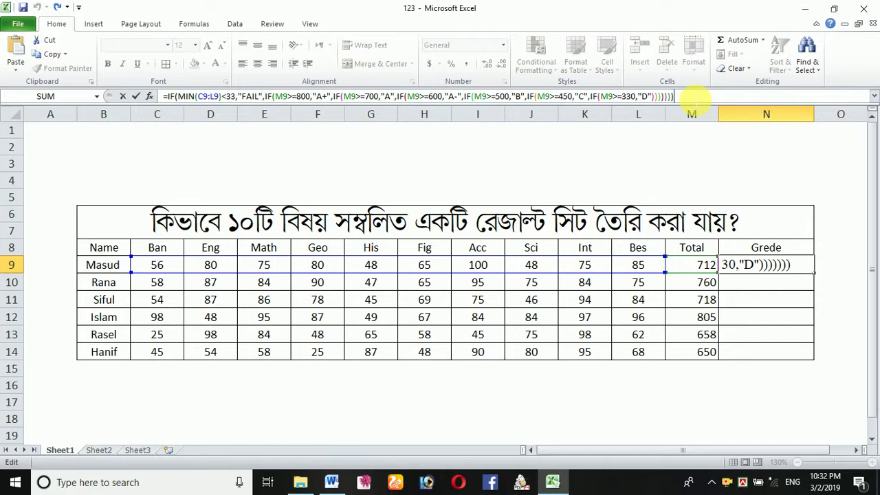
pyautogui.press('Left')
pyautogui.press('Left')
pyautogui.press('Left')
pyautogui.press('Left')
pyautogui.press('Left')
pyautogui.press('Left')
pyautogui.press('Left')
pyautogui.press('Left')
pyautogui.press('Left')
pyautogui.press('Left')
pyautogui.press('Left')
pyautogui.press('Left')
pyautogui.press('Left')
pyautogui.press('Left')
pyautogui.press('Left')
pyautogui.press('Left')
pyautogui.press('Left')
pyautogui.press('Left')
pyautogui.press('Left')
pyautogui.press('Left')
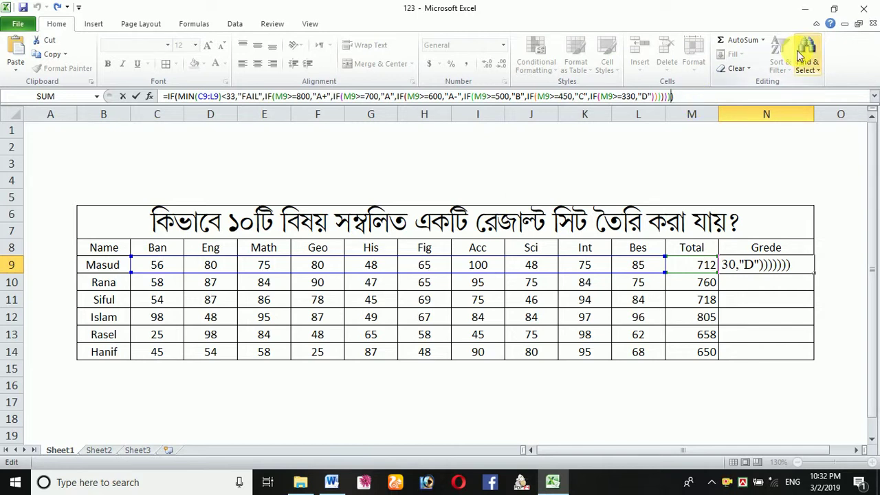
pyautogui.press('Left')
pyautogui.press('Left')
pyautogui.press('Left')
pyautogui.press('Left')
pyautogui.press('Left')
pyautogui.press('Left')
pyautogui.press('Left')
pyautogui.press('Left')
pyautogui.press('Left')
pyautogui.press('Left')
pyautogui.press('Left')
pyautogui.press('Left')
pyautogui.press('Left')
pyautogui.press('Left')
pyautogui.press('Left')
pyautogui.press('Left')
pyautogui.press('Left')
pyautogui.press('Left')
pyautogui.press('Left')
pyautogui.press('Left')
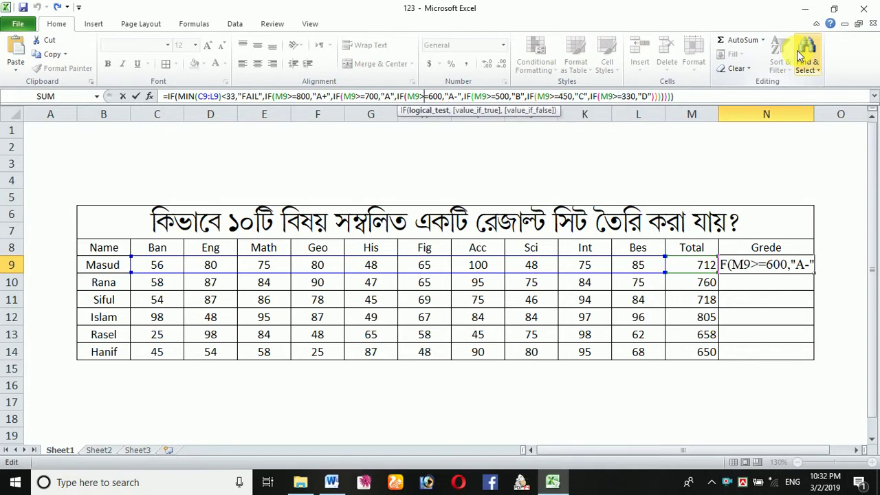
pyautogui.press('Left')
pyautogui.press('Left')
pyautogui.press('Left')
pyautogui.press('Left')
pyautogui.press('Left')
pyautogui.press('Left')
pyautogui.press('Left')
pyautogui.press('Left')
pyautogui.press('Left')
pyautogui.press('Left')
pyautogui.press('Left')
pyautogui.press('Left')
pyautogui.press('Left')
pyautogui.press('Left')
pyautogui.press('Left')
pyautogui.press('Left')
pyautogui.press('Left')
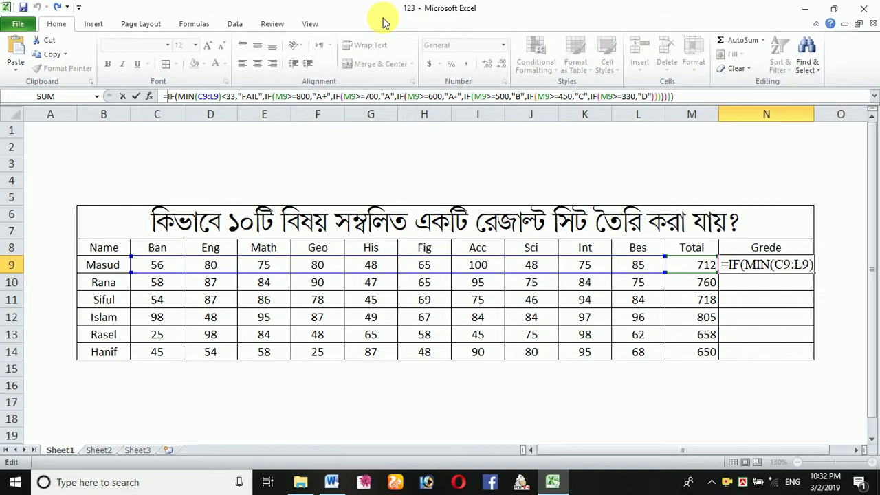
# Step: Examine the opening MIN test over C9:L9 in N9's grade formula, moving the text cursor up to the value-if-true argument
pyautogui.press('Right')
pyautogui.press('Right')
pyautogui.press('Right')
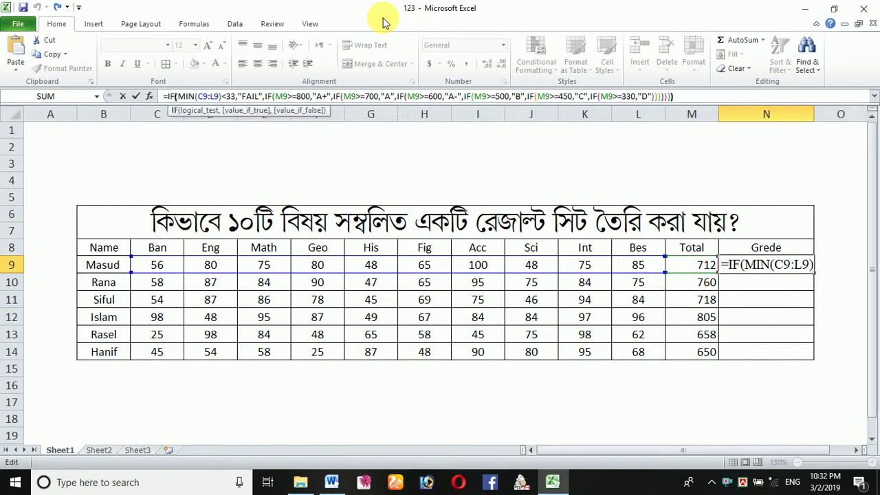
pyautogui.press('Right')
pyautogui.press('Right')
pyautogui.press('Right')
pyautogui.press('Right')
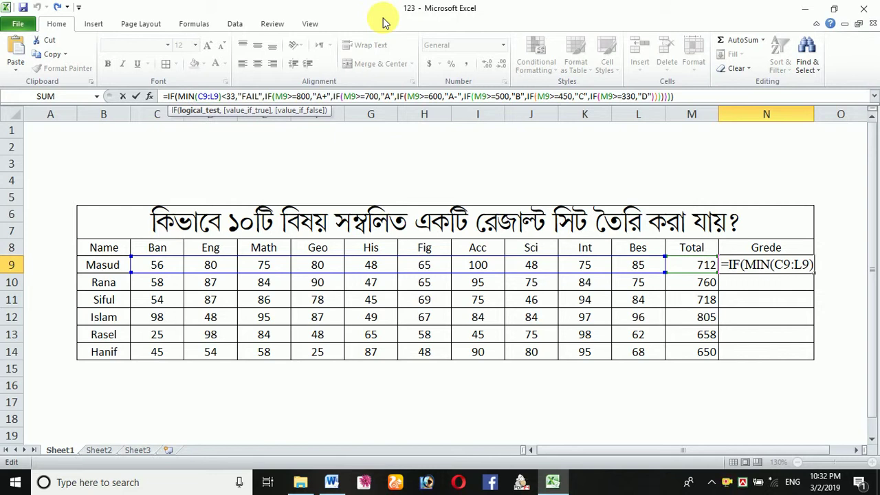
pyautogui.press('Right')
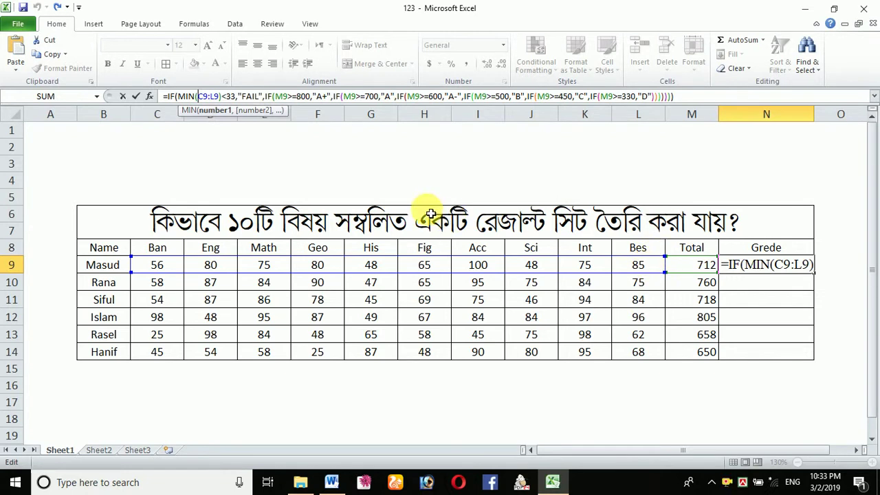
pyautogui.press('Right')
pyautogui.press('Right')
pyautogui.press('Right')
pyautogui.press('Right')
pyautogui.press('Right')
pyautogui.press('Right')
pyautogui.press('Right')
pyautogui.press('Right')
pyautogui.press('Right')
pyautogui.press('Right')
pyautogui.press('Right')
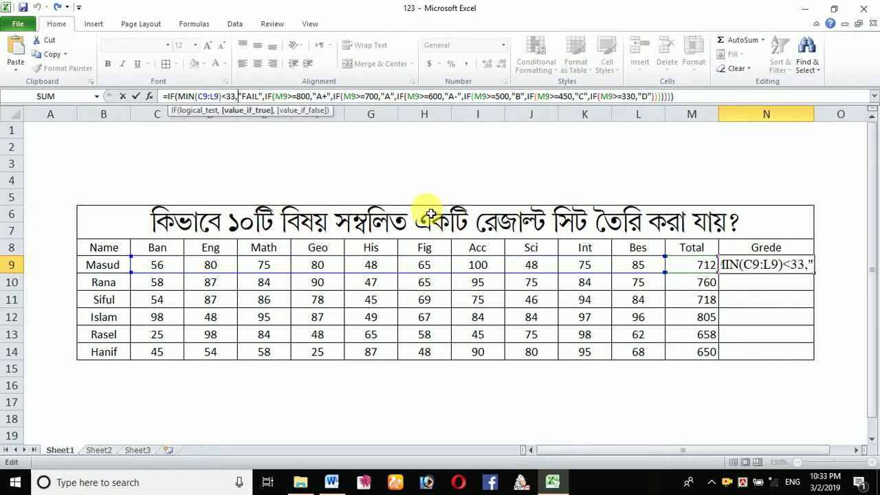
# Step: Examine the "FAIL" result in N9's grade formula, moving the text cursor on into the first nested IF
pyautogui.press('Right')
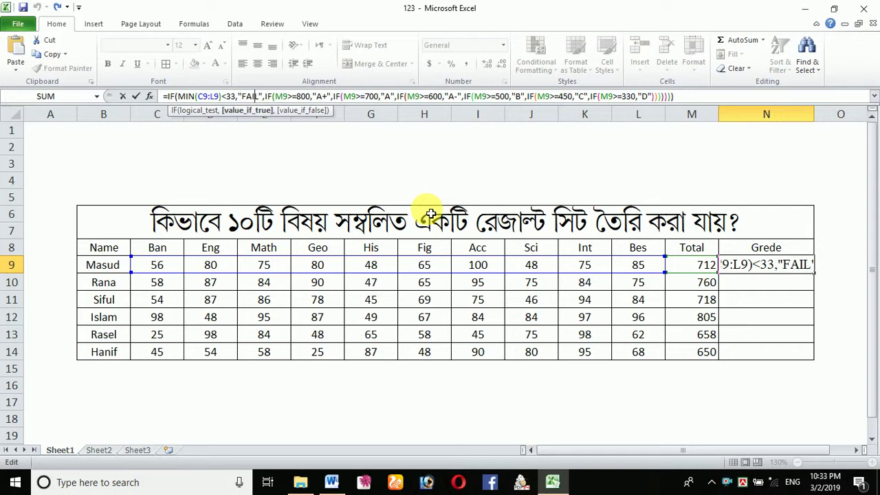
pyautogui.press('Right')
pyautogui.press('Right')
pyautogui.press('Right')
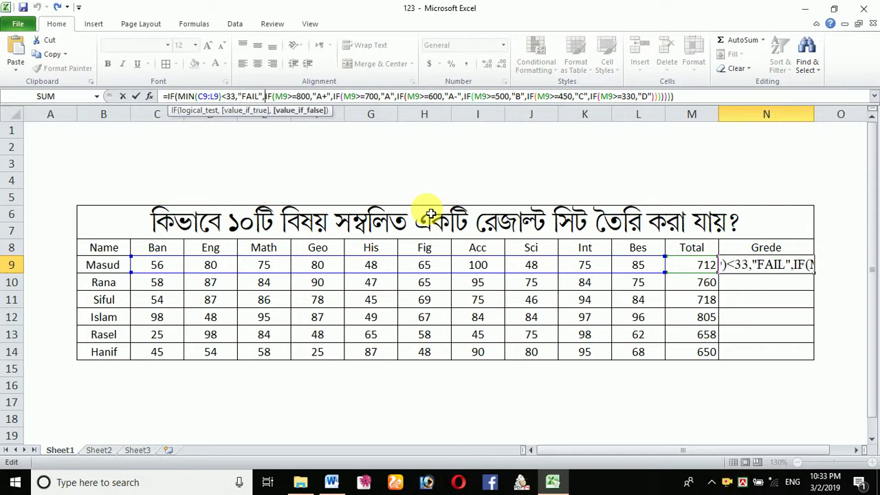
pyautogui.press('Right')
pyautogui.press('Right')
pyautogui.press('Right')
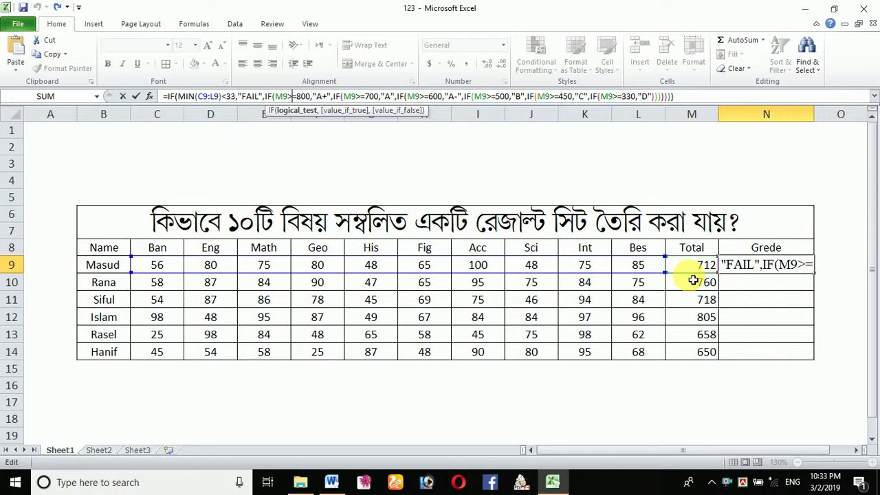
# Step: Examine the M9>=800 test and its "A+" result in N9's grade formula, moving the text cursor past that grade
pyautogui.press('Right')
pyautogui.press('Right')
pyautogui.press('Right')
pyautogui.press('Right')
pyautogui.press('Right')
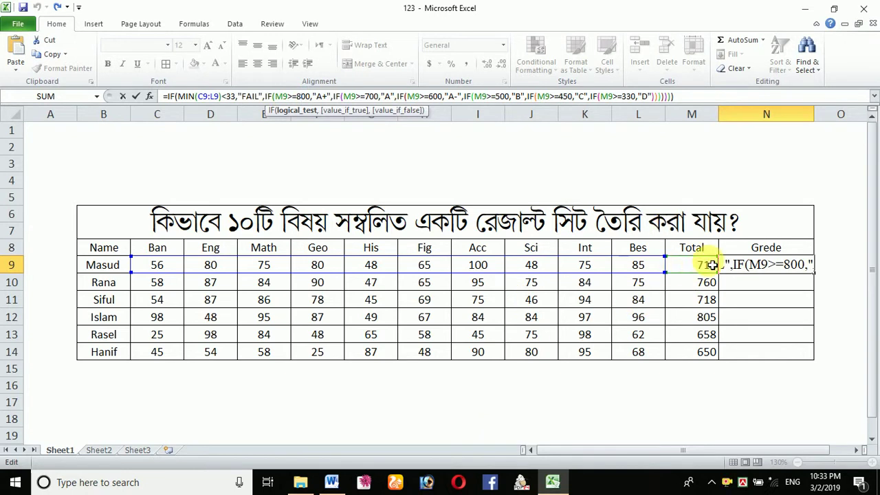
pyautogui.click(297, 97)
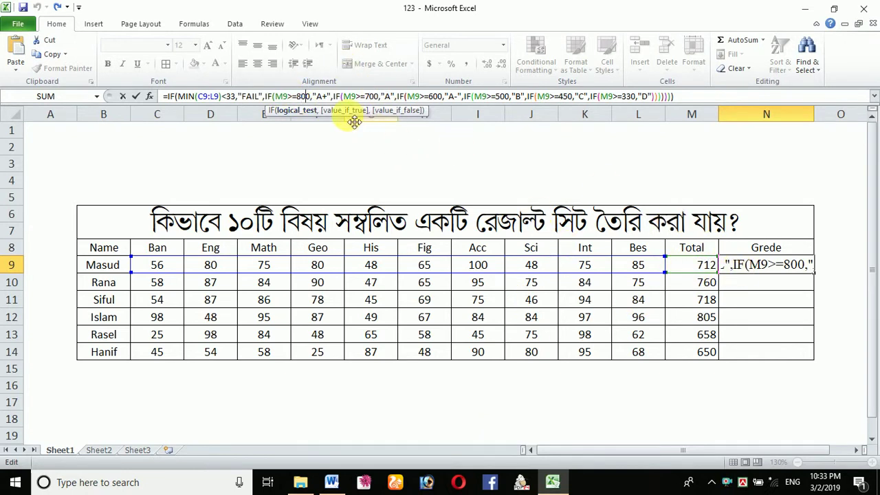
pyautogui.press('Right')
pyautogui.press('Right')
pyautogui.press('Right')
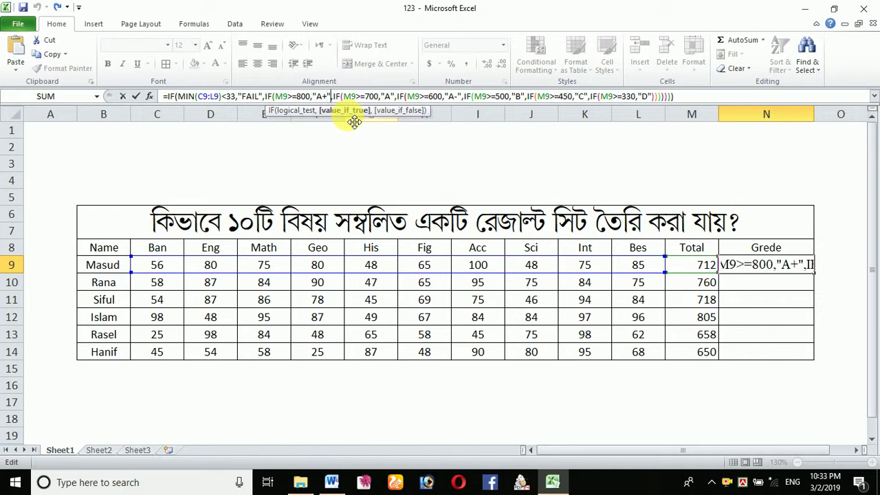
# Step: Examine the M9>=700 test and its "A" result in N9's grade formula, moving the text cursor up to the following IF
pyautogui.press('Right')
pyautogui.press('Right')
pyautogui.press('Right')
pyautogui.press('Right')
pyautogui.press('Right')
pyautogui.press('Right')
pyautogui.press('Right')
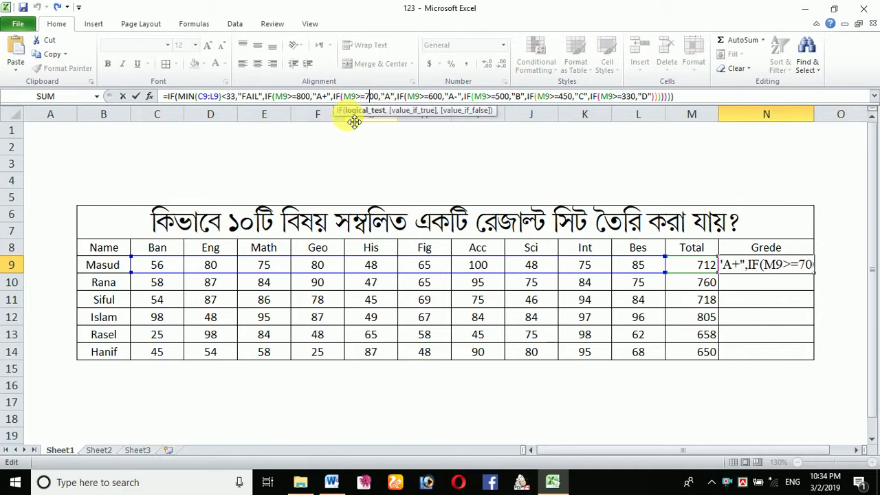
pyautogui.press('Right')
pyautogui.press('Right')
pyautogui.press('Right')
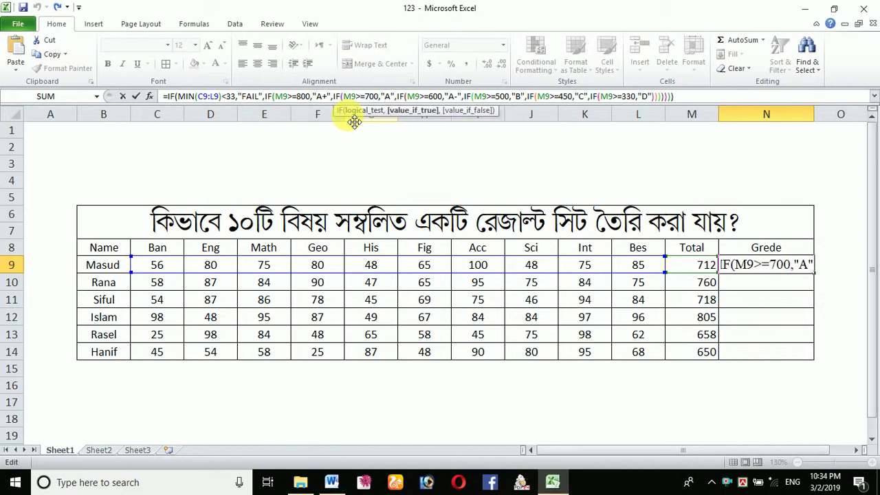
pyautogui.press('Right')
pyautogui.press('Right')
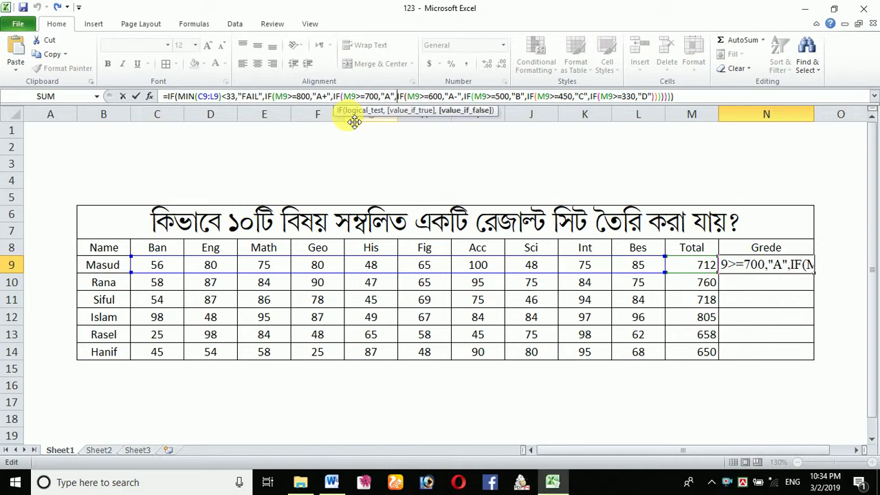
# Step: Examine the M9>=600 test and its "A-" result in N9's grade formula, moving the text cursor to the value-if-false argument
pyautogui.press('Right')
pyautogui.press('Right')
pyautogui.press('Right')
pyautogui.press('Right')
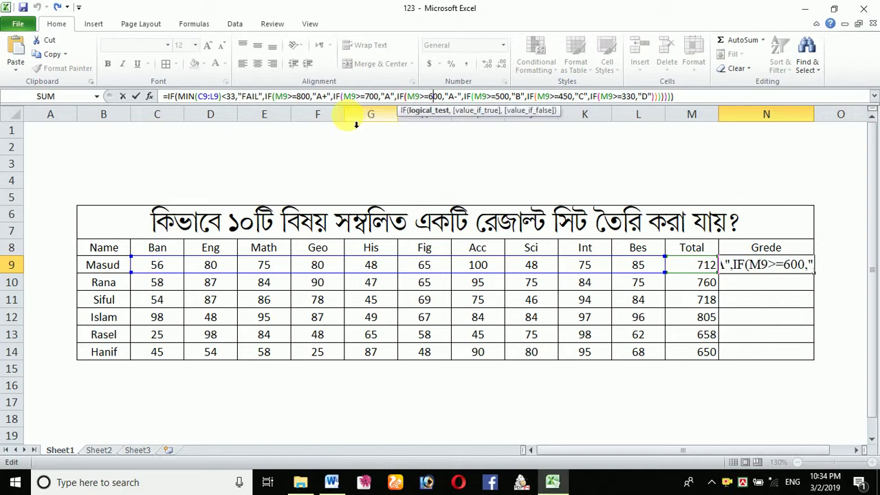
pyautogui.press('Right')
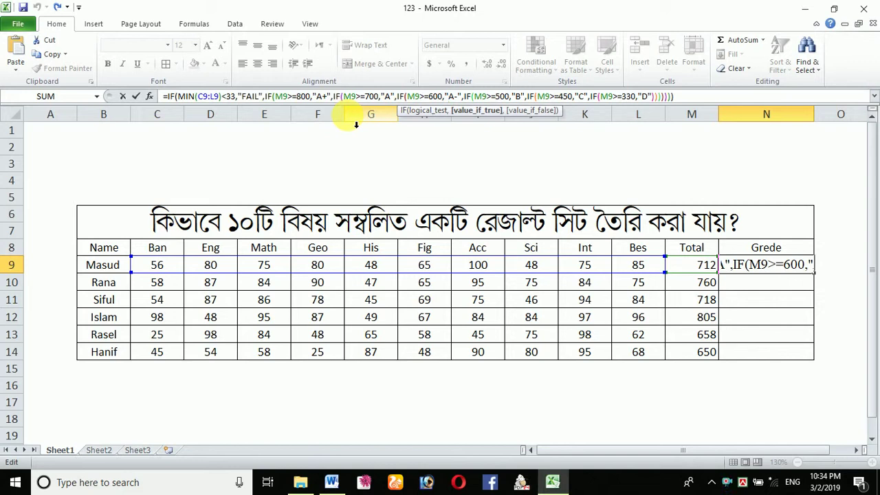
pyautogui.press('Right')
pyautogui.press('Right')
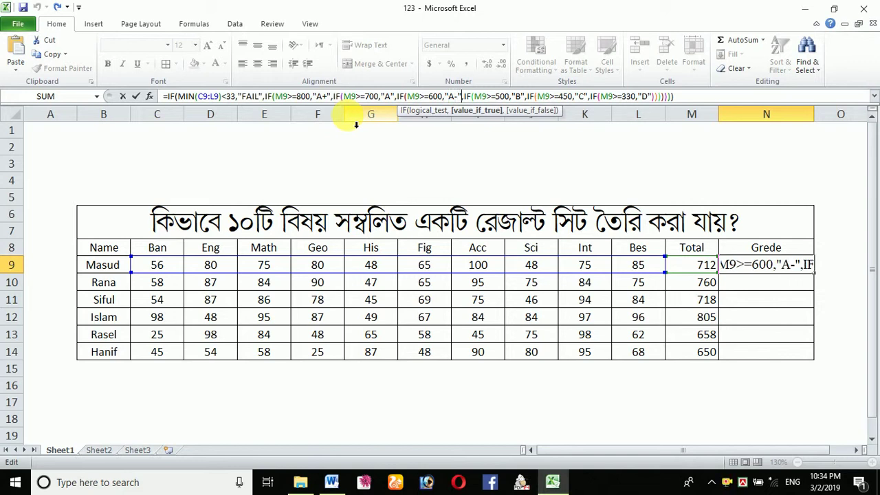
pyautogui.press('Right')
pyautogui.press('Right')
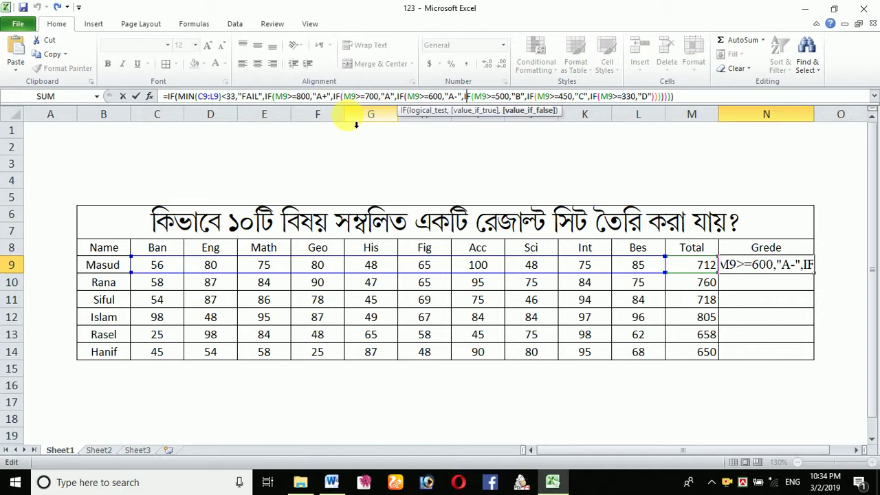
# Step: Examine the M9>=500 test and its "B" result in N9's grade formula, moving the text cursor past the comma after that grade
pyautogui.press('Right')
pyautogui.press('Right')
pyautogui.press('Right')
pyautogui.press('Right')
pyautogui.press('Right')
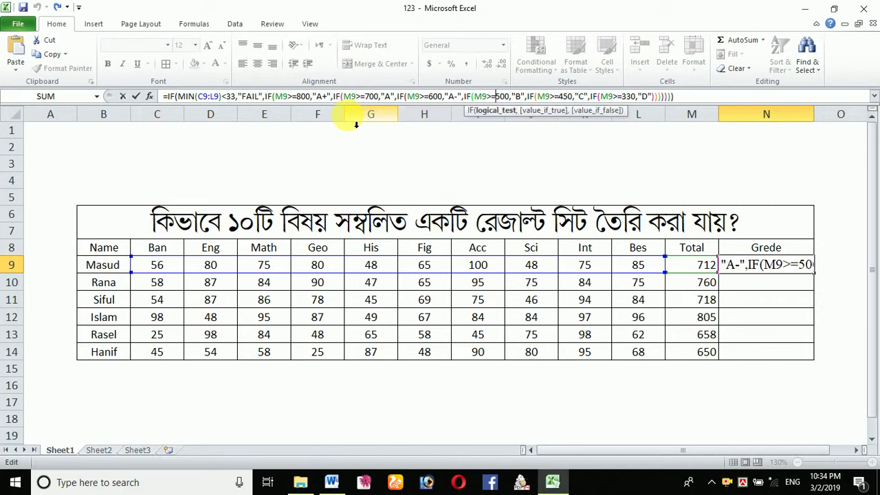
pyautogui.press('Right')
pyautogui.press('Right')
pyautogui.press('Right')
pyautogui.press('Right')
pyautogui.press('Right')
pyautogui.press('Right')
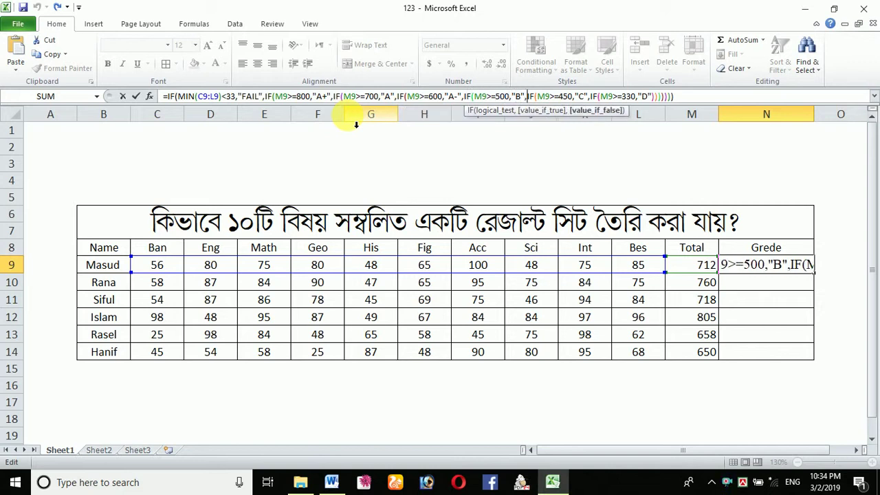
# Step: Examine the M9>=450 test and its "C" result in N9's grade formula, moving the text cursor into the last nested IF
pyautogui.press('Right')
pyautogui.press('Right')
pyautogui.press('Right')
pyautogui.press('Right')
pyautogui.press('Right')
pyautogui.press('Right')
pyautogui.press('Right')
pyautogui.press('Right')
pyautogui.press('Right')
pyautogui.press('Right')
pyautogui.press('Right')
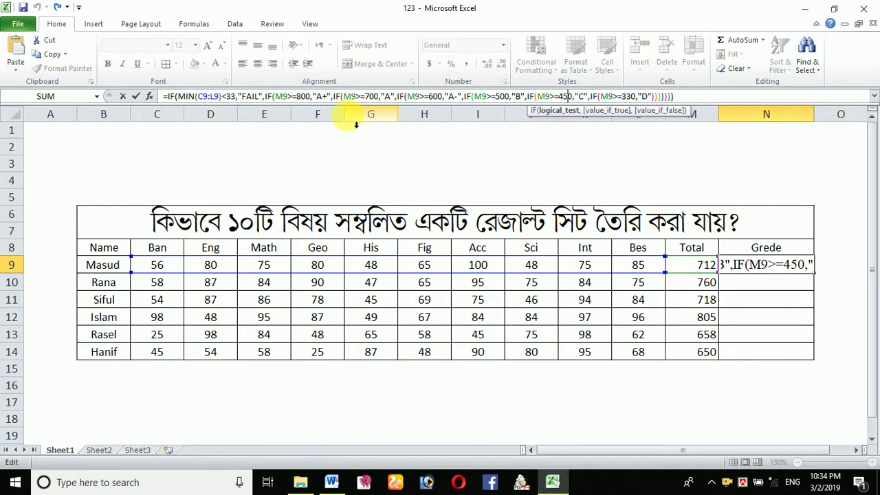
pyautogui.press('Right')
pyautogui.press('Right')
pyautogui.press('Right')
pyautogui.press('Right')
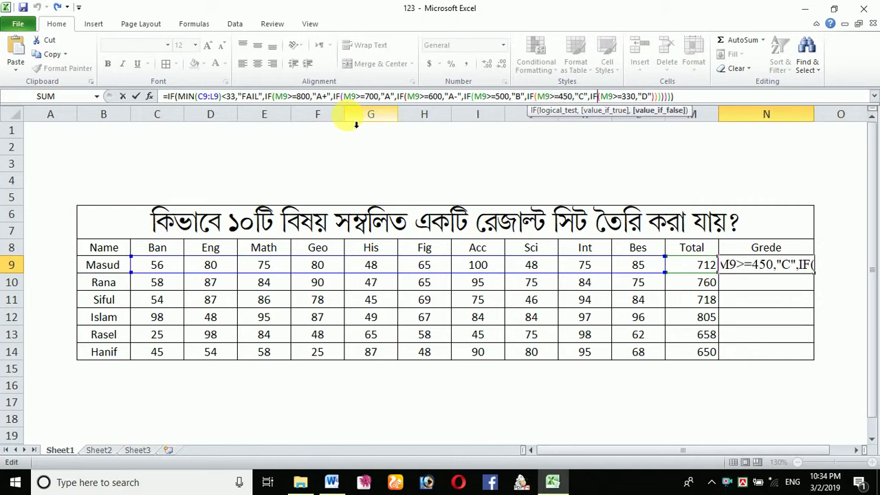
# Step: Examine the M9>=330 test, its "D" result and the closing brackets, moving the text cursor to the end of N9's grade formula
pyautogui.press('Right')
pyautogui.press('Right')
pyautogui.press('Right')
pyautogui.press('Right')
pyautogui.press('Right')
pyautogui.press('Right')
pyautogui.press('Right')
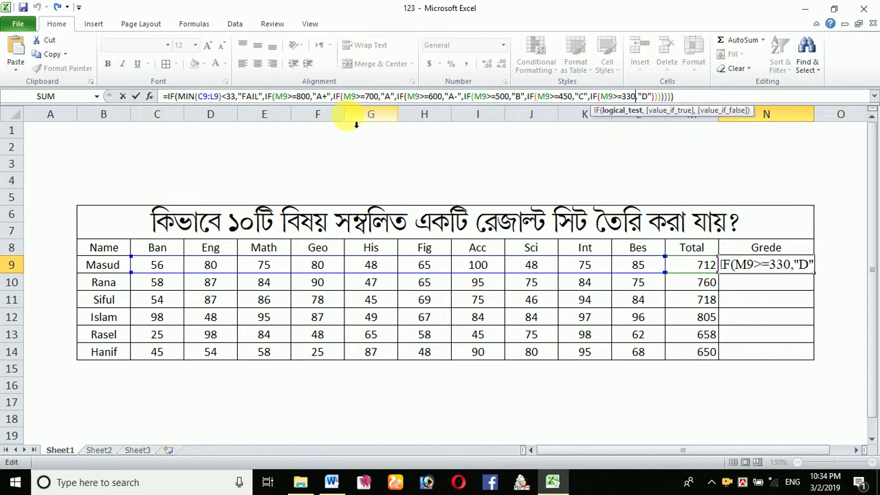
pyautogui.press('Right')
pyautogui.press('Right')
pyautogui.press('Right')
pyautogui.press('Right')
pyautogui.press('Right')
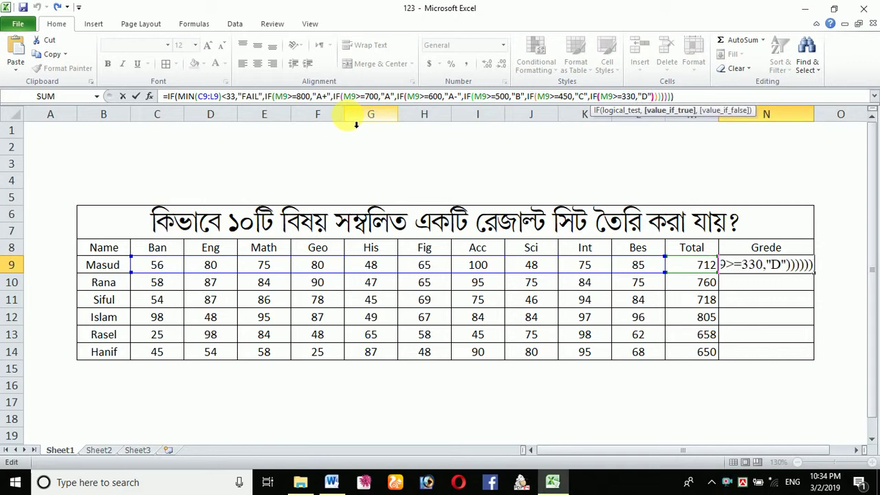
pyautogui.press('Right')
pyautogui.press('Right')
pyautogui.press('Right')
pyautogui.press('Right')
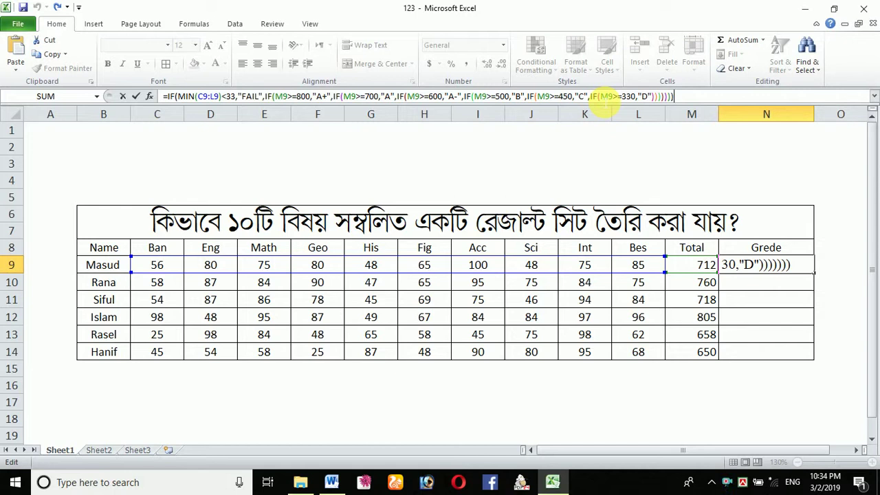
# Step: Commit the grade formula in N9 and fill it down through N14 for the remaining students
pyautogui.press('Return')
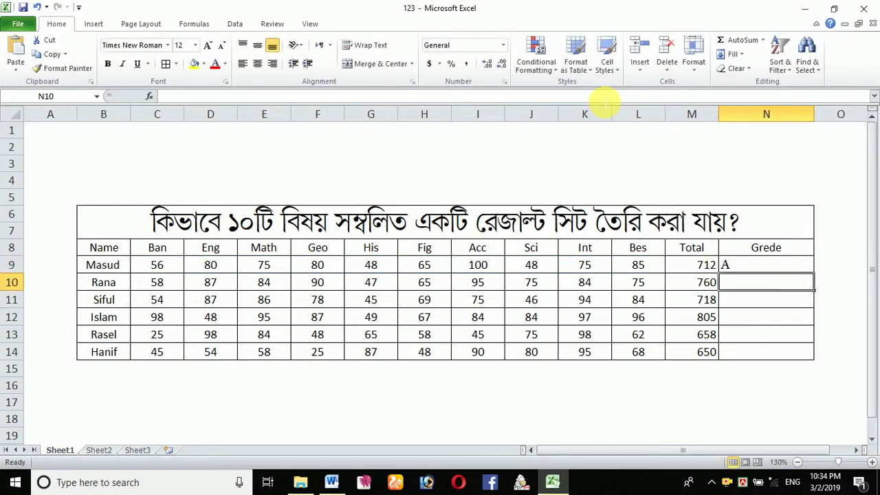
pyautogui.click(752, 268)
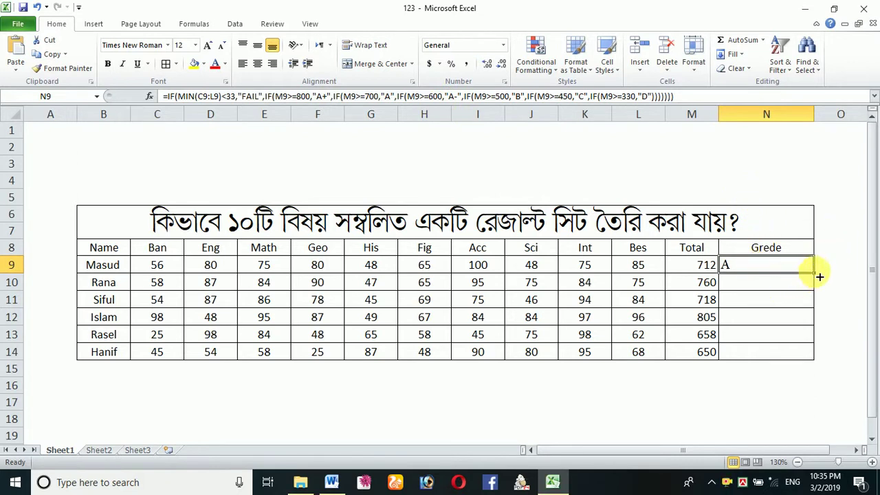
pyautogui.moveTo(819, 277); pyautogui.dragTo(819, 359)
pyautogui.click(750, 289)
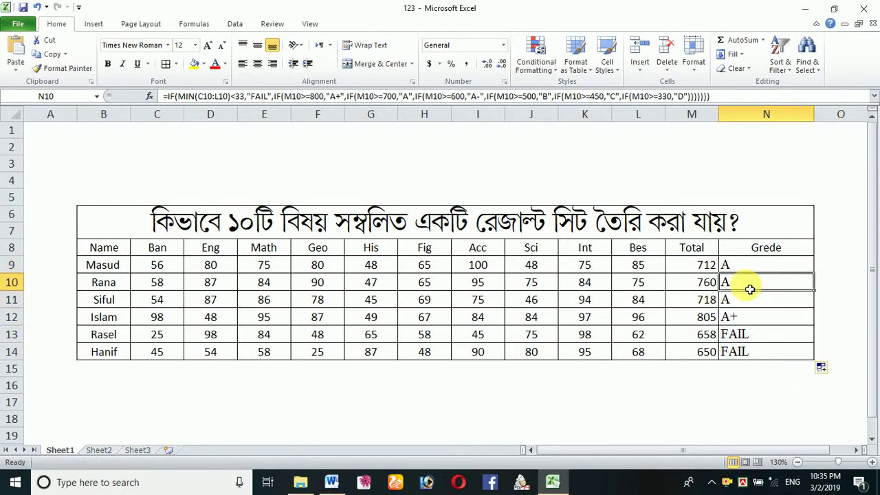
pyautogui.click(740, 300)
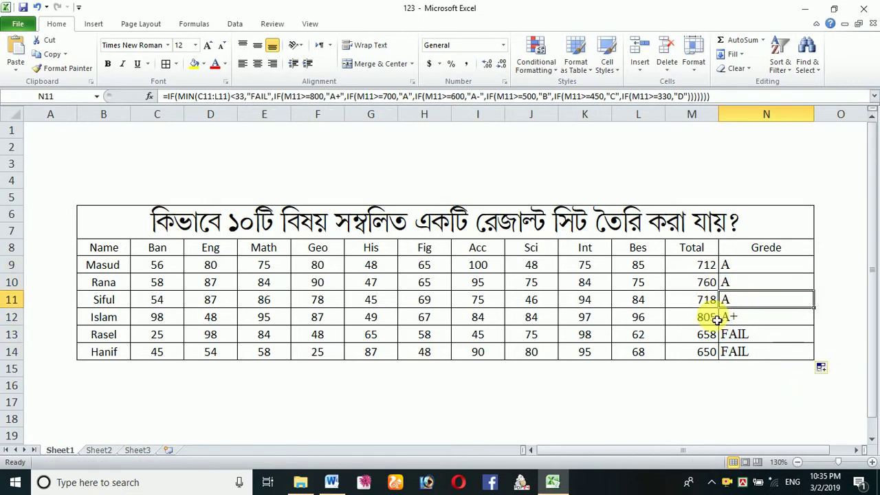
pyautogui.click(763, 323)
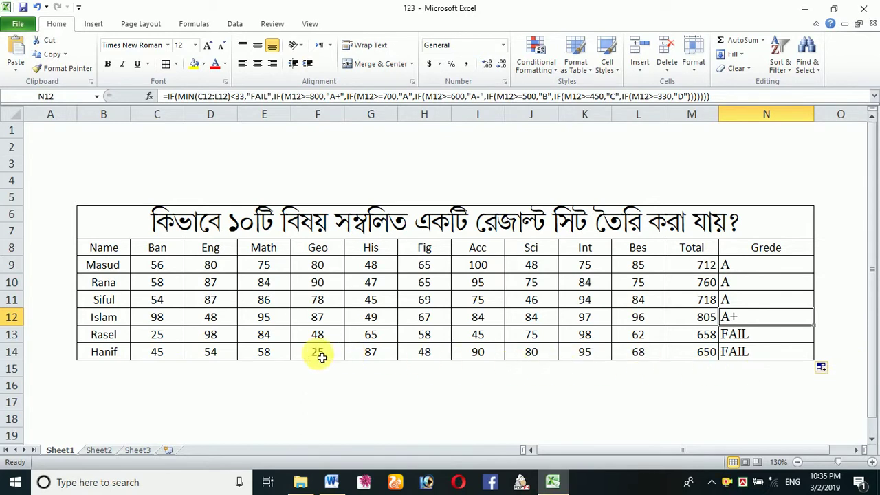
# Step: Set the Ban mark in C13 to 34 and keep 45 as the Ban mark in C14
pyautogui.click(161, 335)
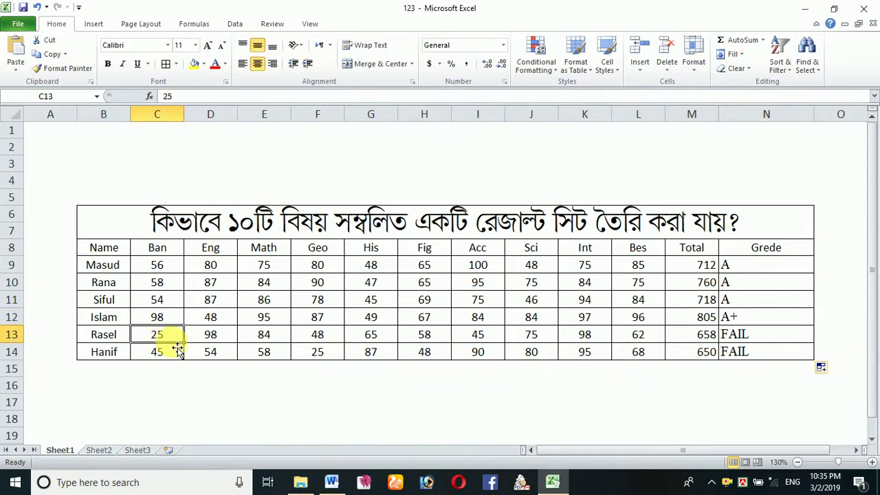
pyautogui.write('34')
pyautogui.press('Return')
pyautogui.write('\\')
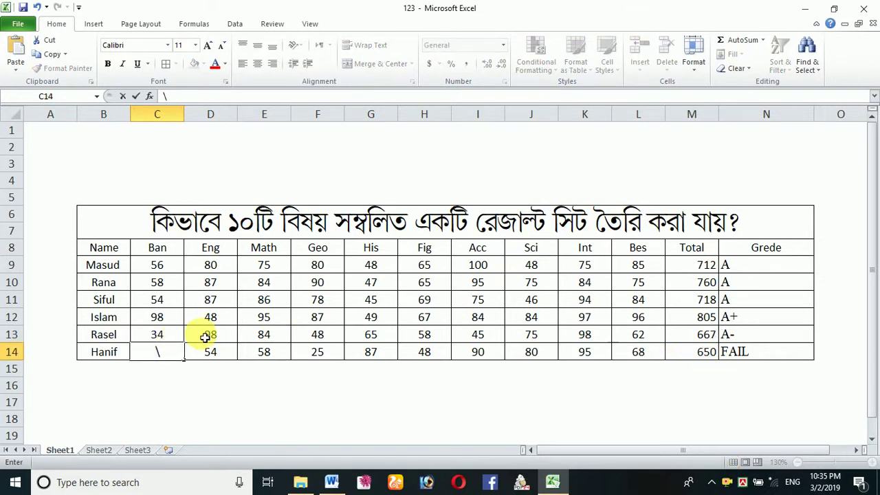
pyautogui.press('BackSpace')
pyautogui.write('45')
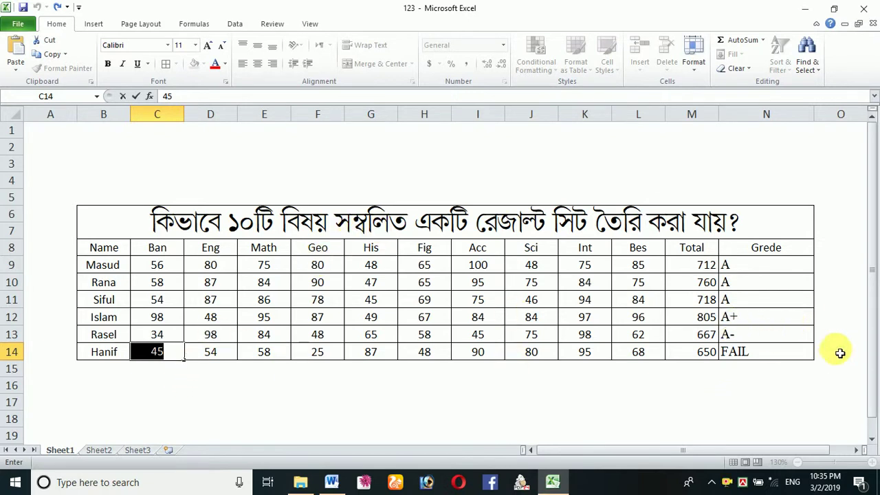
pyautogui.click(771, 333)
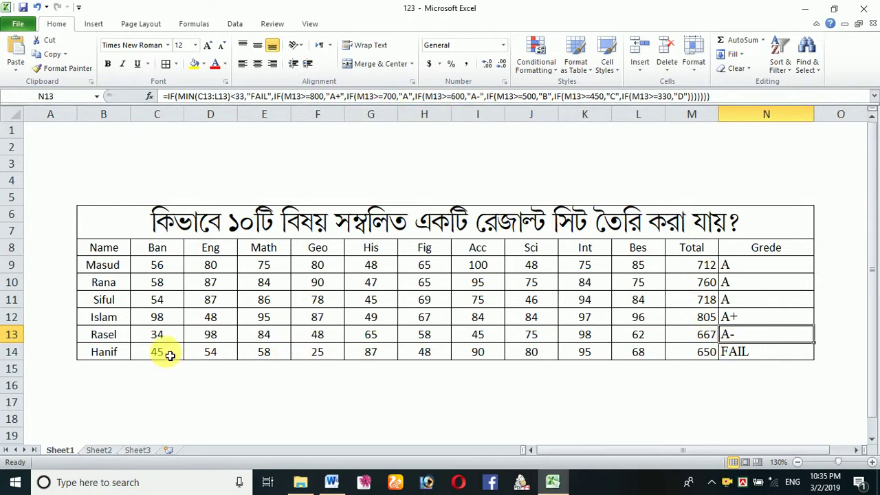
# Step: Set the Geo mark in F14 to 50
pyautogui.click(315, 352)
pyautogui.write('50')
pyautogui.press('Return')
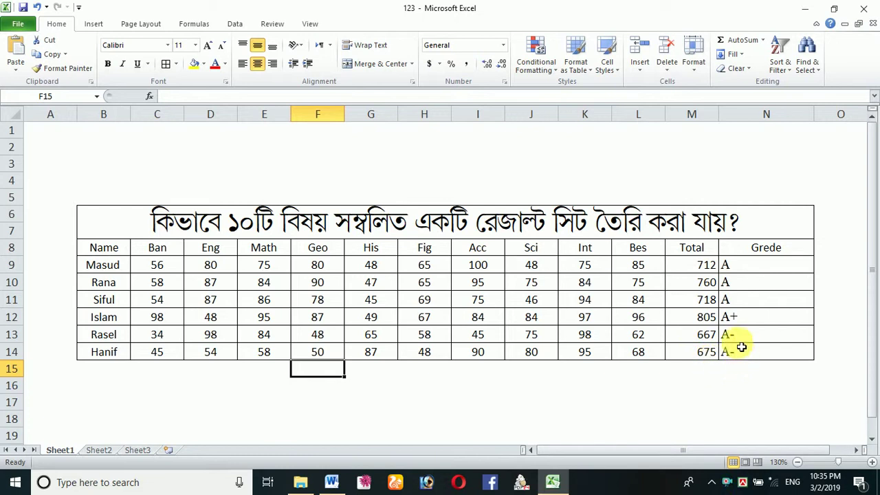
# Step: Enter a new student's name in B15, directly below the last row of the result table
pyautogui.click(104, 370)
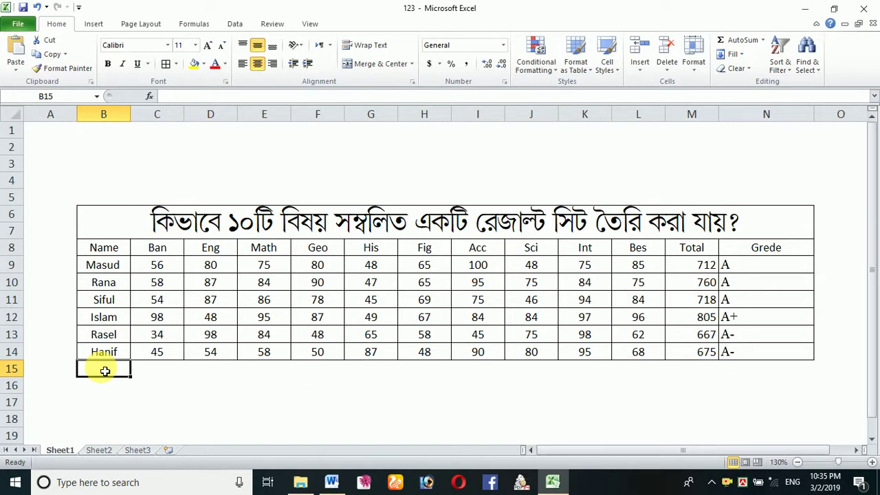
pyautogui.write('Y')
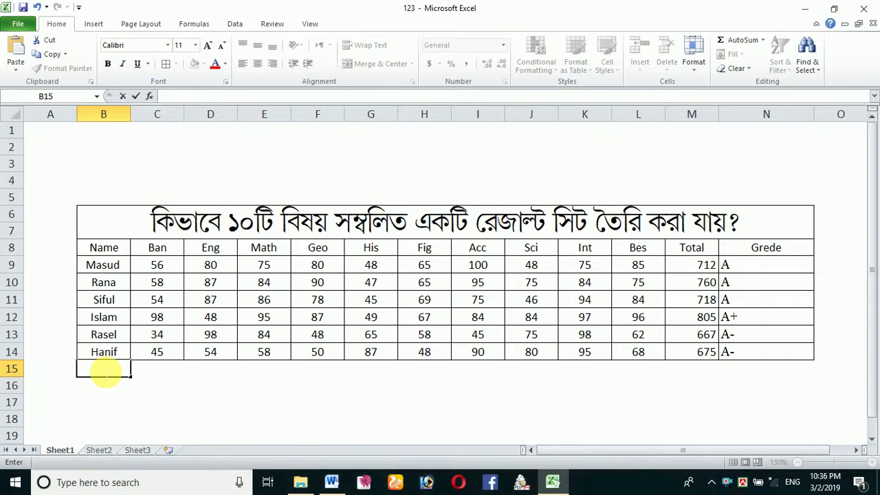
pyautogui.write('JONAIUD')
pyautogui.press('Tab')
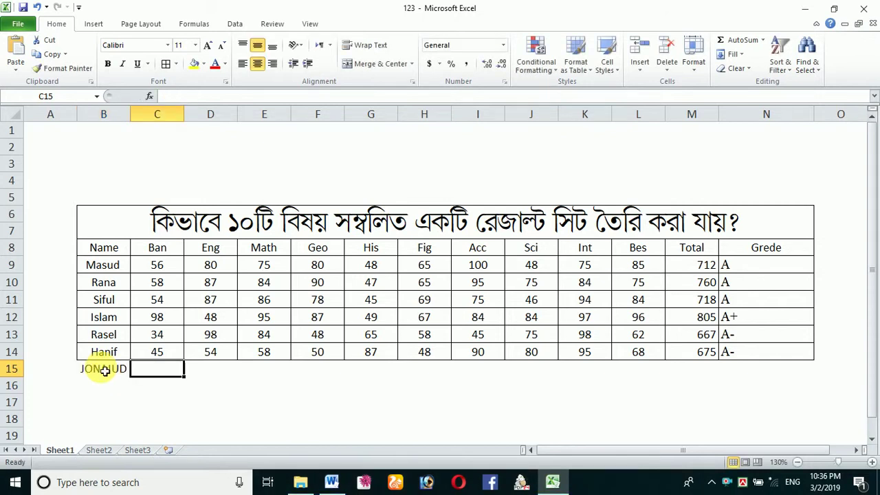
# Step: Enter the new student's marks 45, 48, 47, 48 and 47 in C15 to G15 for Ban through His
pyautogui.write('45')
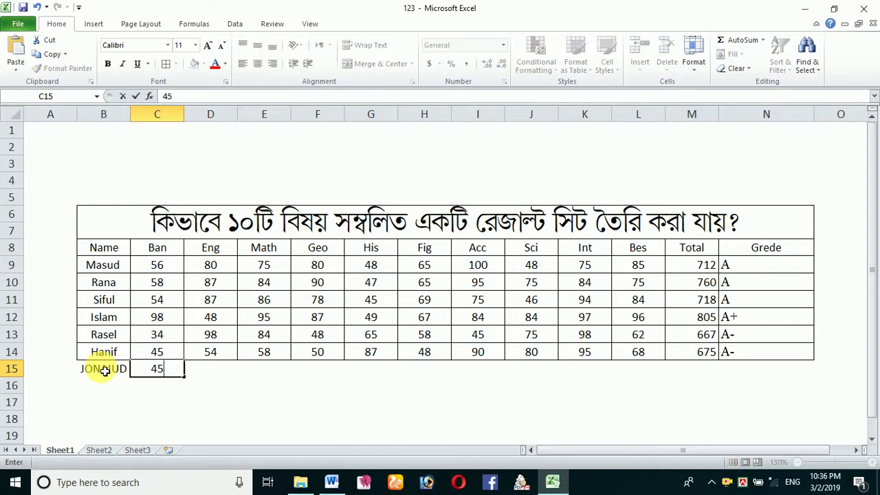
pyautogui.press('Tab')
pyautogui.write('48')
pyautogui.press('Tab')
pyautogui.write('47')
pyautogui.press('Tab')
pyautogui.write('48')
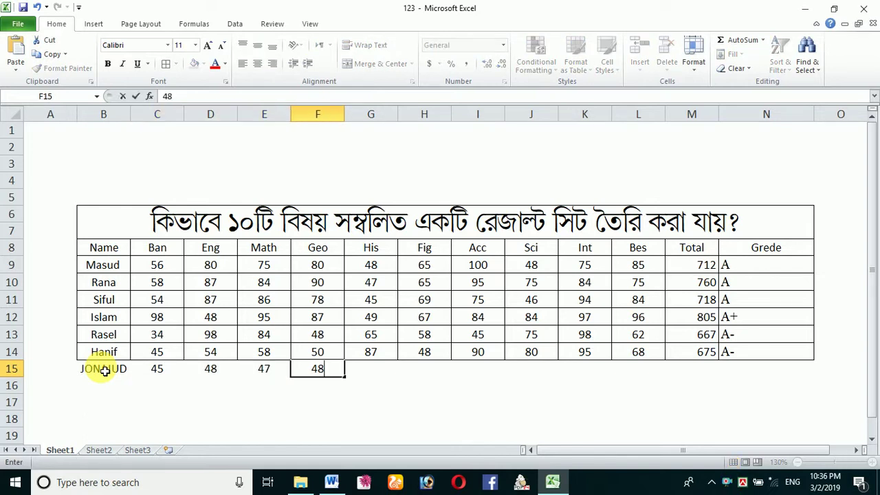
pyautogui.press('Tab')
pyautogui.write('47')
pyautogui.press('Tab')
pyautogui.press('Up')
pyautogui.press('Right')
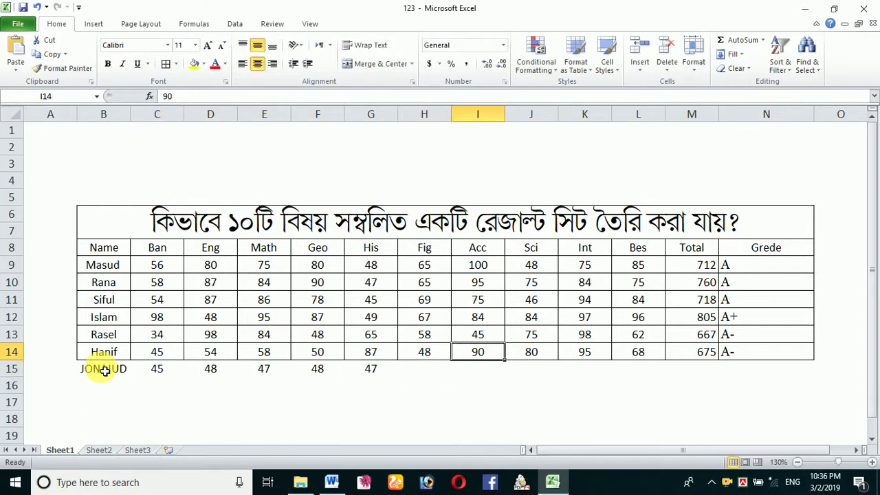
pyautogui.press('Up')
pyautogui.click(445, 369)
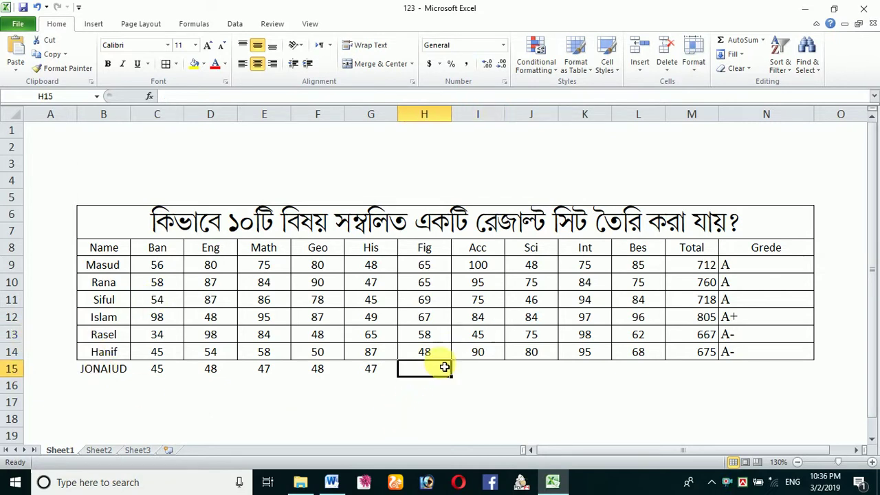
pyautogui.press('Right')
pyautogui.press('Up')
pyautogui.press('Right')
pyautogui.press('Right')
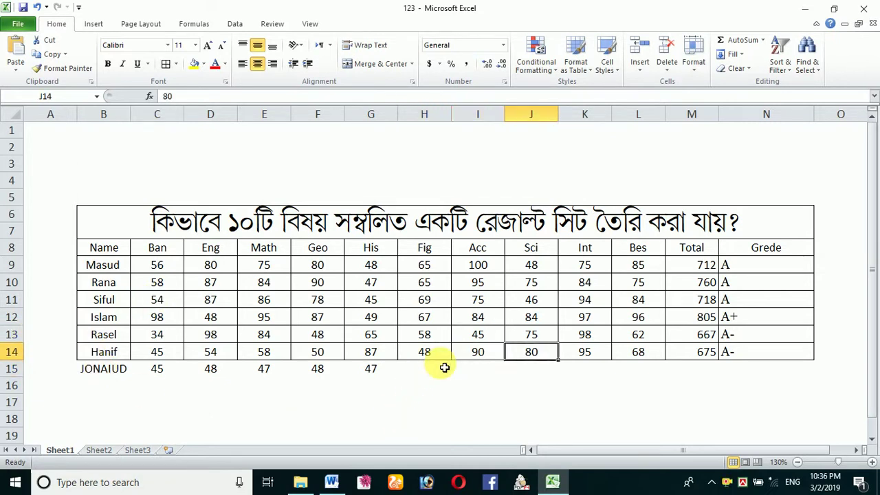
# Step: Complete row 15 with marks 58, 47, 48, 58 and 98 in H15 to L15 for Fig through Bes
pyautogui.click(438, 372)
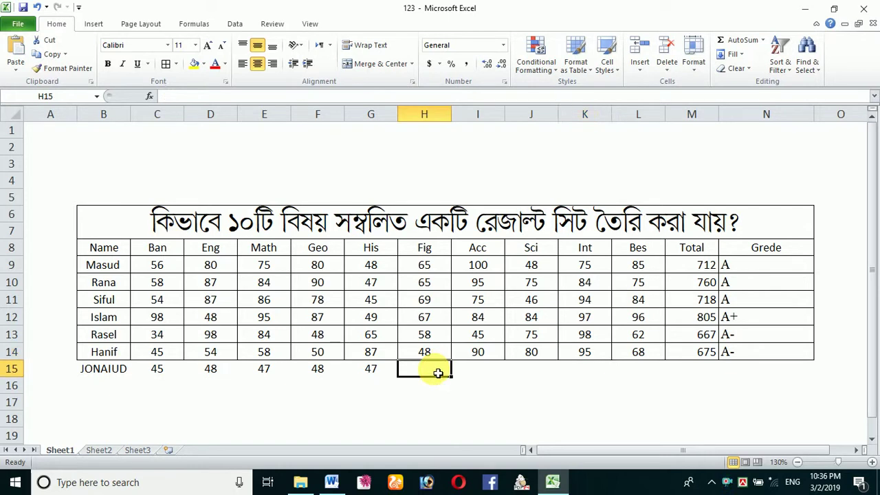
pyautogui.write('58')
pyautogui.press('Right')
pyautogui.write('4')
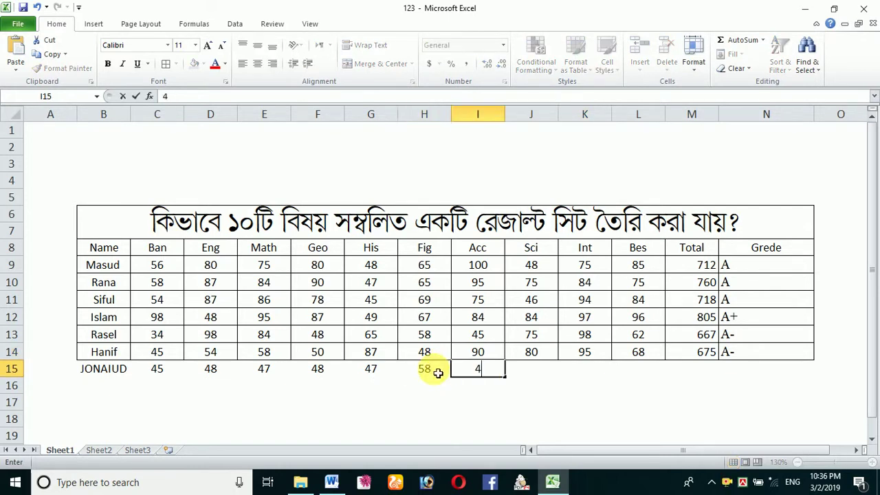
pyautogui.write('7')
pyautogui.press('Right')
pyautogui.write('48')
pyautogui.press('Right')
pyautogui.write('58')
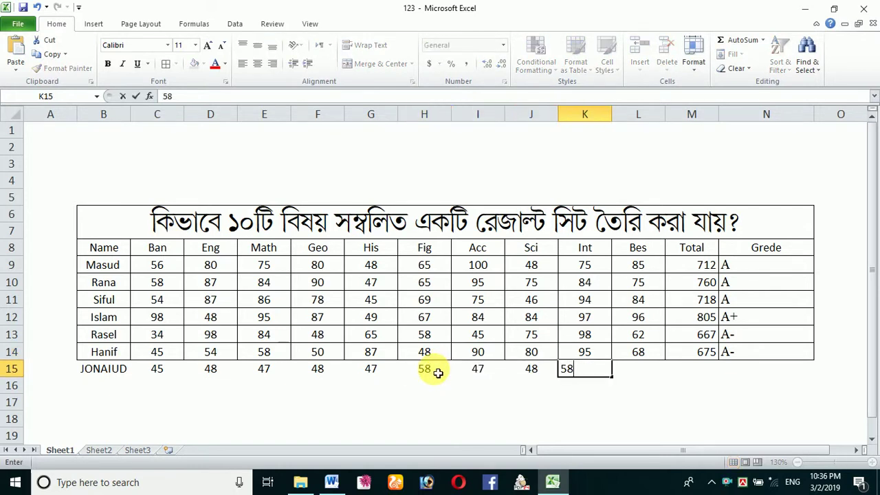
pyautogui.press('Right')
pyautogui.write('98')
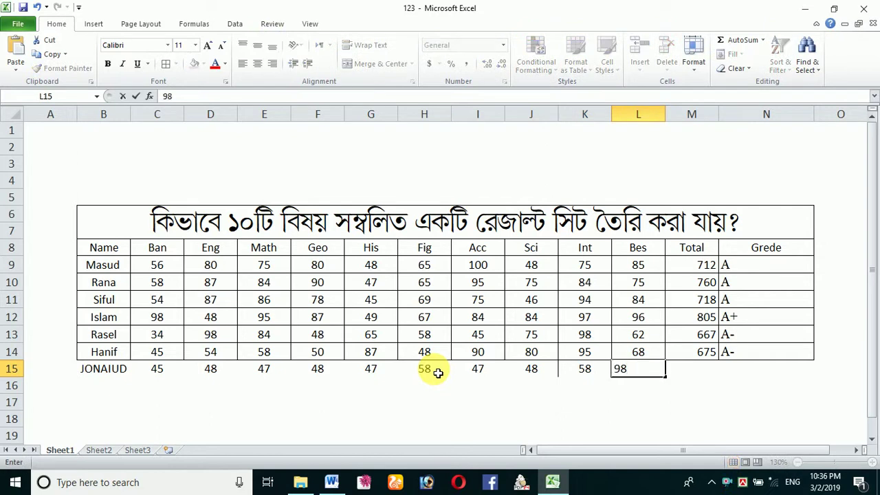
pyautogui.press('Return')
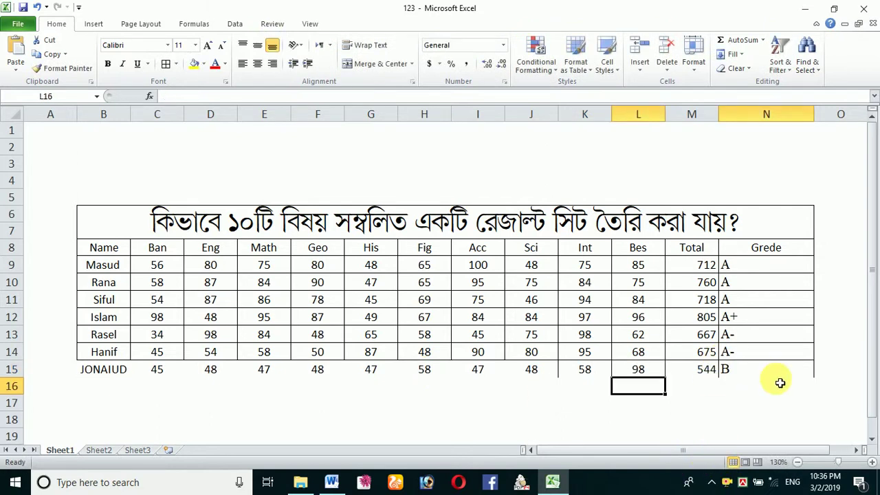
# Step: Enter the placeholder text YHGUHGJH as another student's name in B16
pyautogui.scroll(-1, 771, 377)
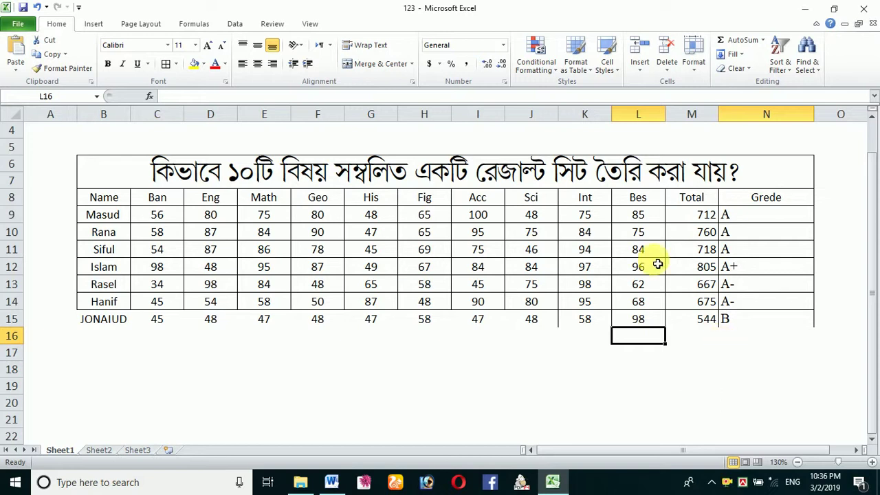
pyautogui.click(99, 350)
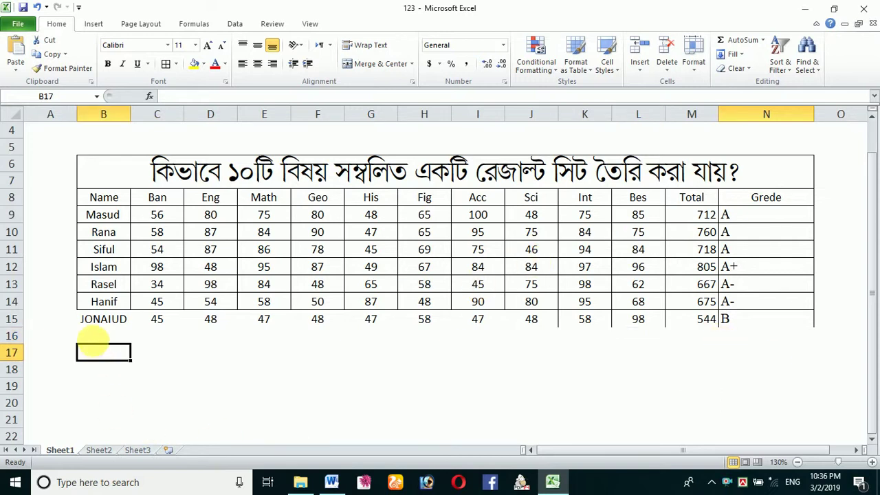
pyautogui.click(96, 337)
pyautogui.write('YHGUHGJH')
pyautogui.press('Tab')
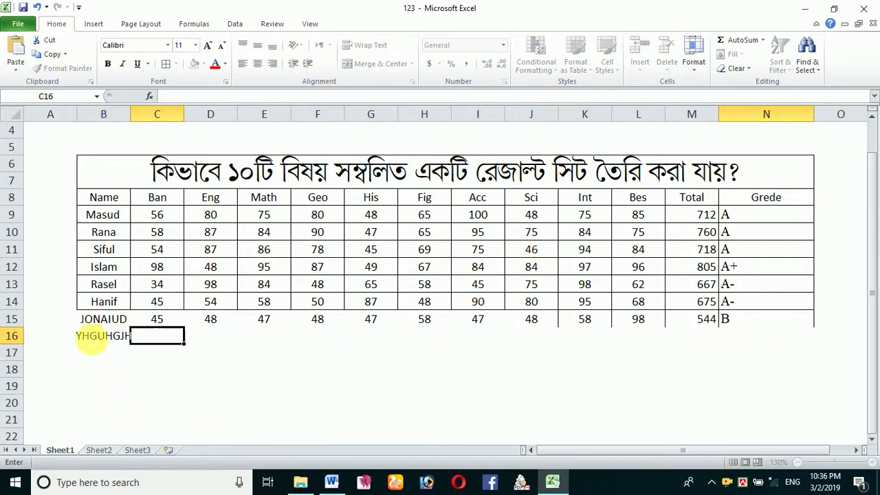
# Step: Enter the marks 14, 45, 47 and 58 in C16 to F16 for Ban through Geo
pyautogui.write('14')
pyautogui.press('Tab')
pyautogui.write('45')
pyautogui.press('Tab')
pyautogui.write('47')
pyautogui.press('Up')
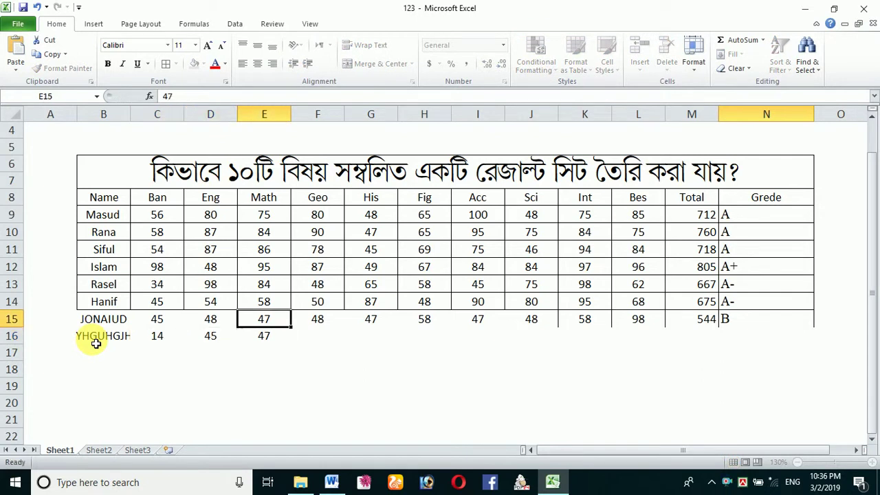
pyautogui.press('Right')
pyautogui.press('Down')
pyautogui.write('58')
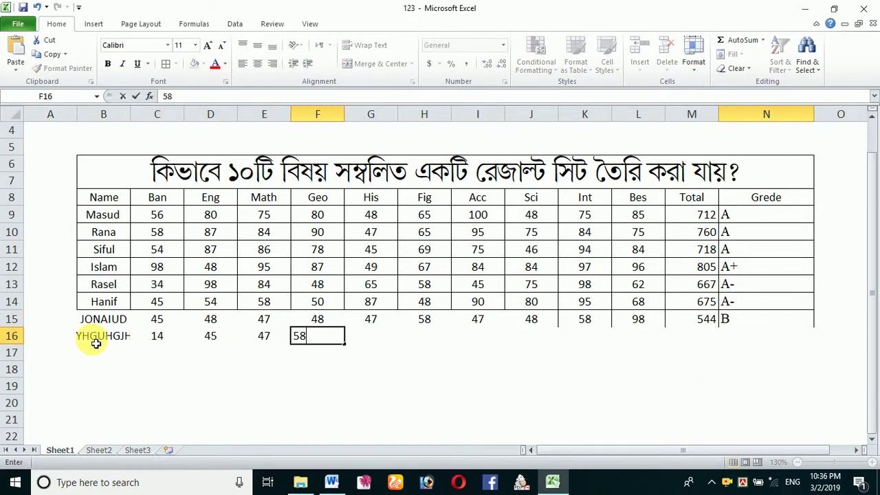
pyautogui.press('Tab')
# Step: Complete row 16 with marks 75, 65, 45, 58, 59 and 47 in G16 to L16 for His through Bes
pyautogui.write('75')
pyautogui.press('Tab')
pyautogui.write('65')
pyautogui.press('Tab')
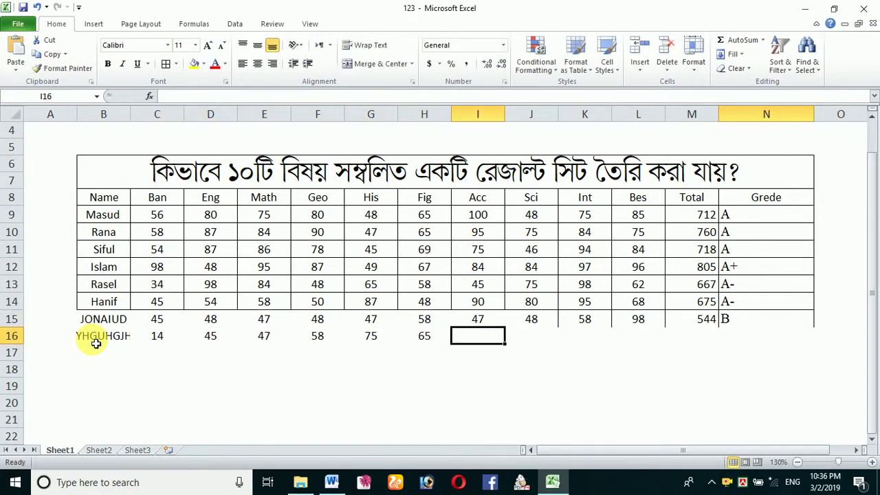
pyautogui.write('45')
pyautogui.press('Tab')
pyautogui.write('58')
pyautogui.press('Tab')
pyautogui.write('59')
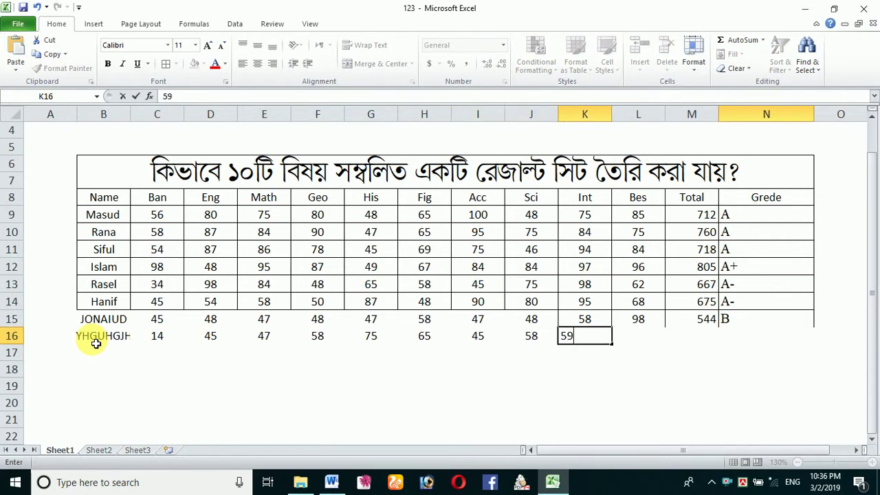
pyautogui.press('Tab')
pyautogui.write('47')
pyautogui.press('Down')
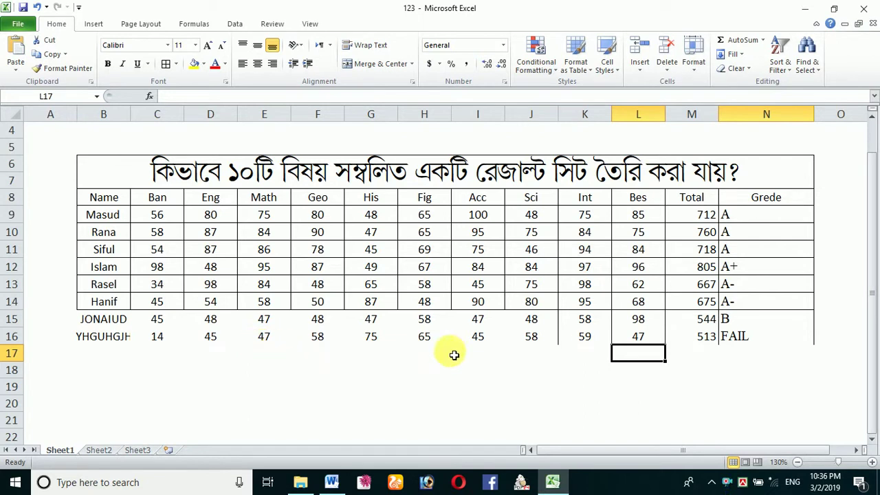
# Step: Set the Ban mark in C16 to 75
pyautogui.click(162, 339)
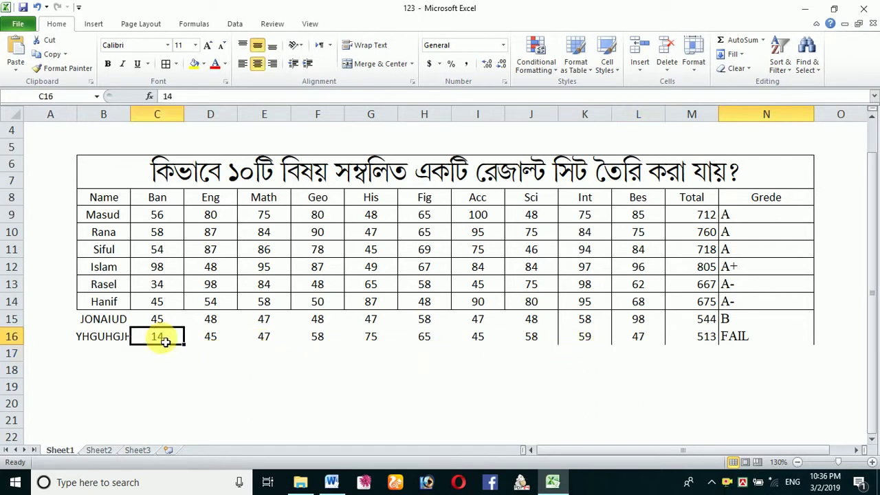
pyautogui.write('75')
pyautogui.press('Return')
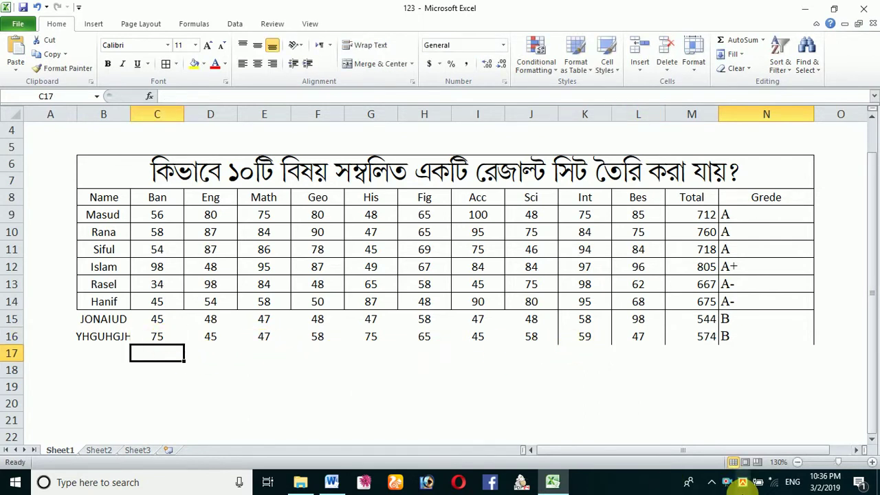